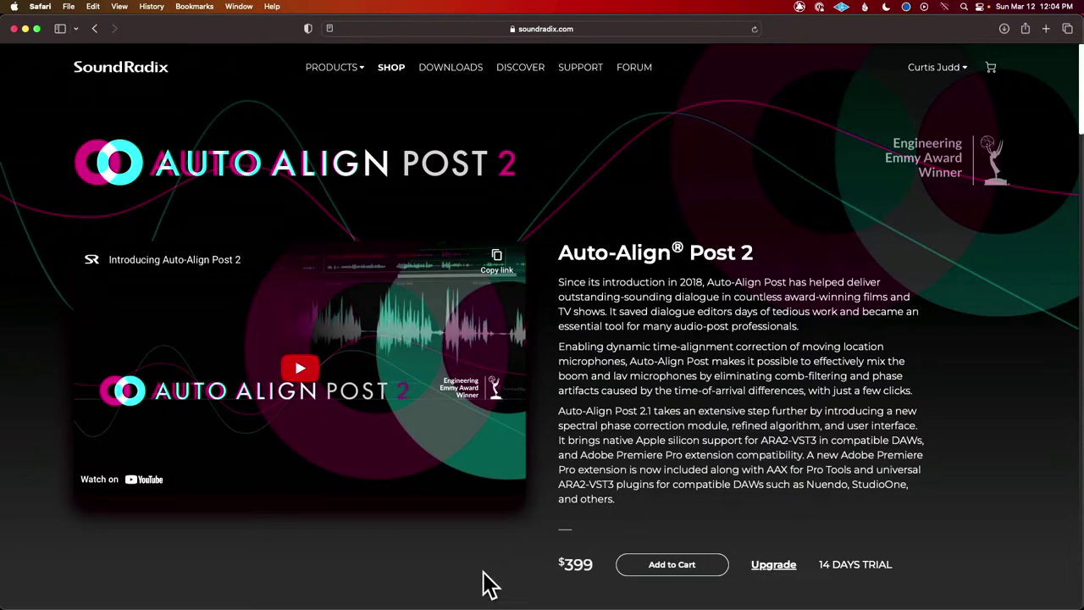
- Read through the Auto-Align Post 2 product page, covering pricing, the new version 2 features and the testimonials
scroll(491, 581, "down", 5)
scroll(495, 581, "down", 12)
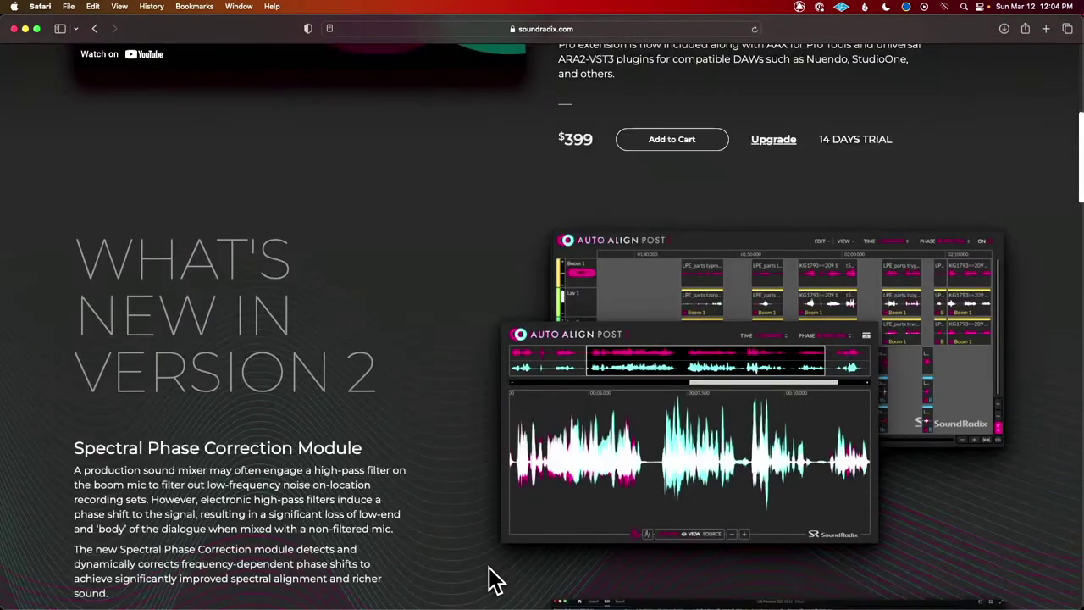
scroll(500, 581, "down", 3)
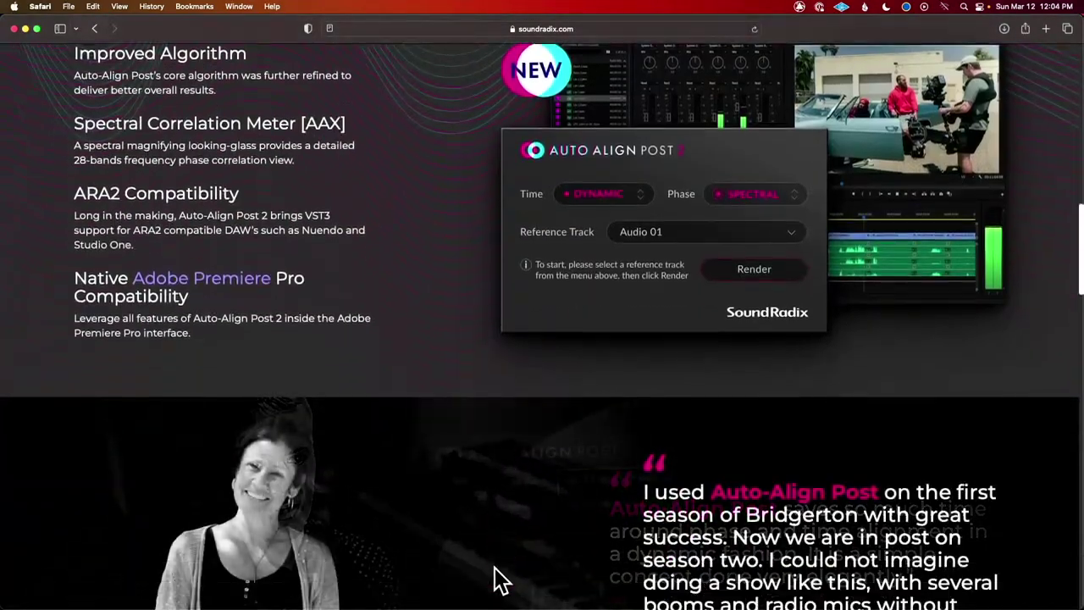
scroll(500, 581, "down", 3)
scroll(500, 581, "up", 20)
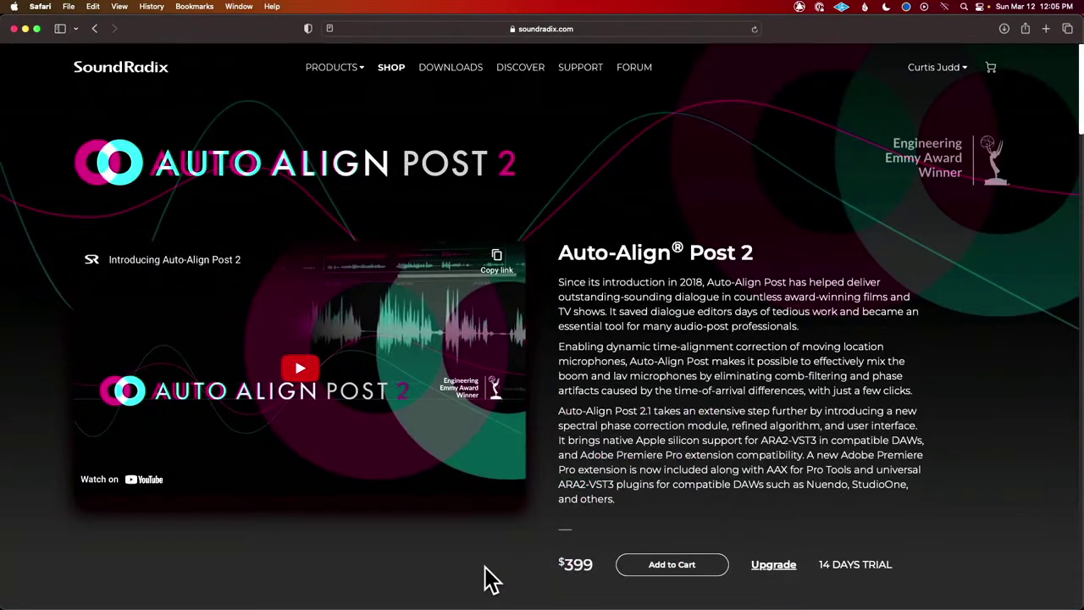
scroll(487, 581, "down", 10)
scroll(491, 581, "down", 12)
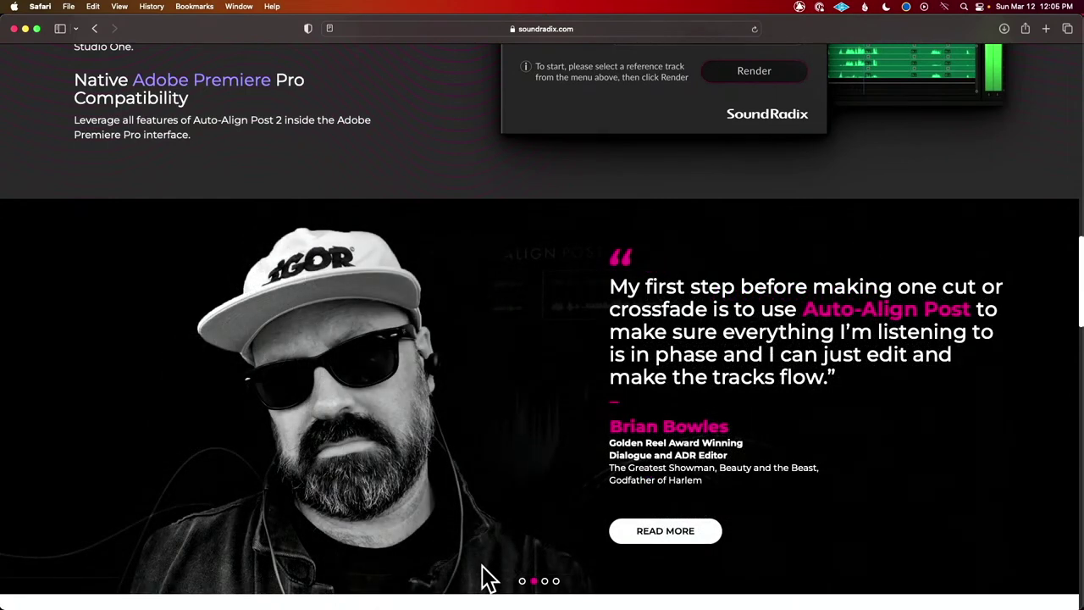
- Switch to Pro Tools with the Auto Align Post 2 session open
key("super+Tab")
key("Tab")
key("Tab")
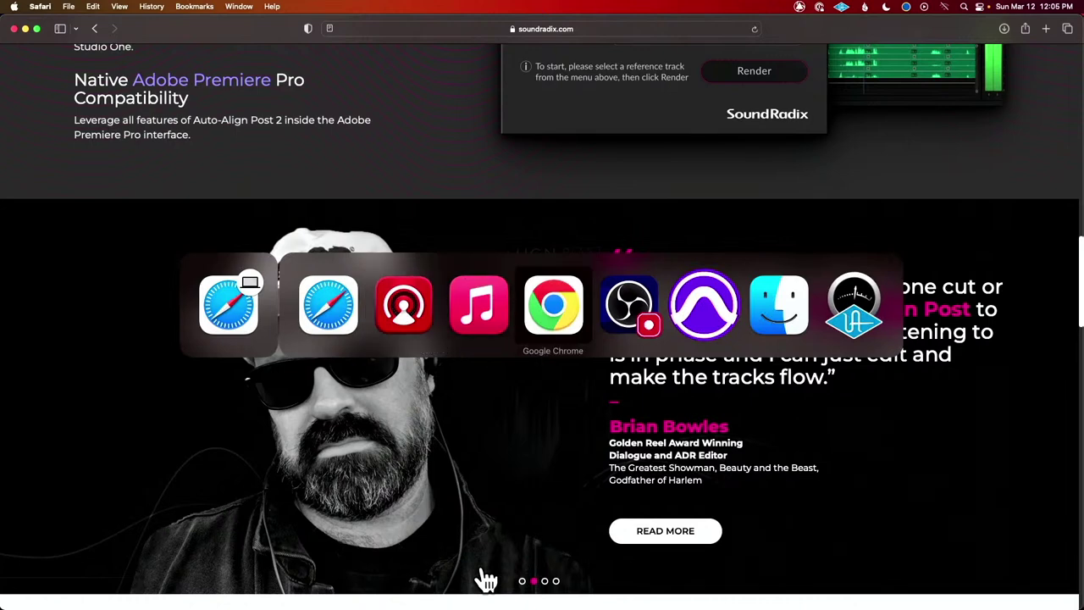
key("Tab")
key("Tab")
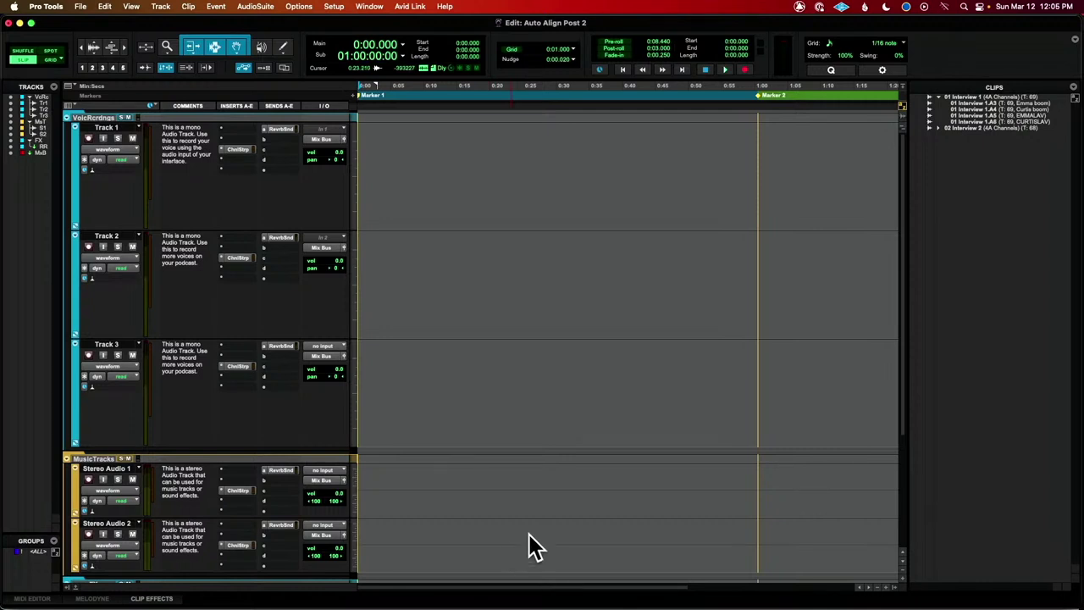
- Check each of the four channel clips, A3 to A6, belonging to 01 Interview 1 in the clip list
left_click(977, 103)
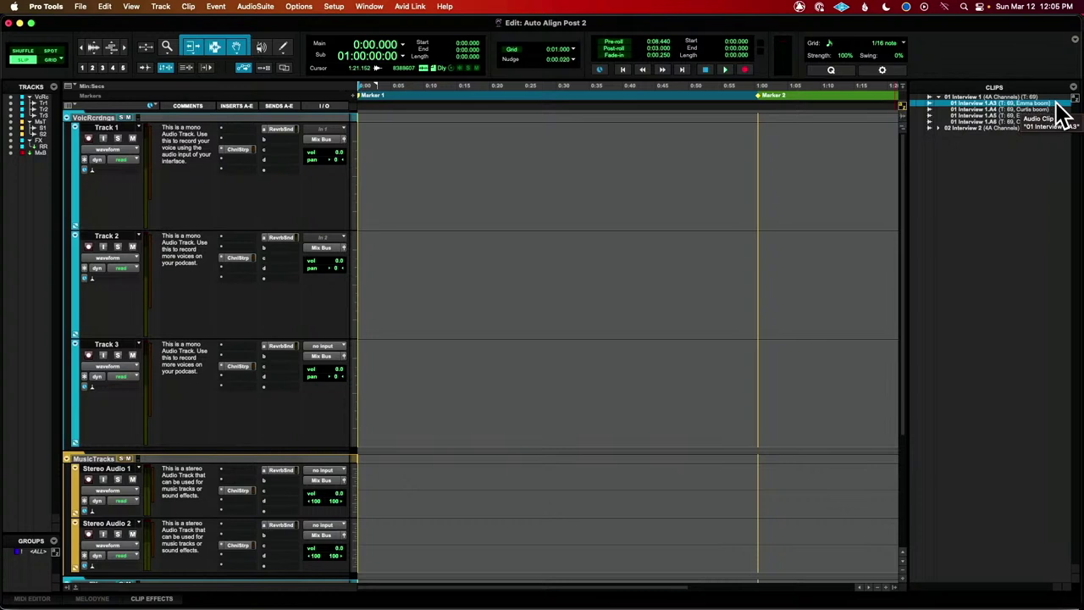
left_click(1041, 111)
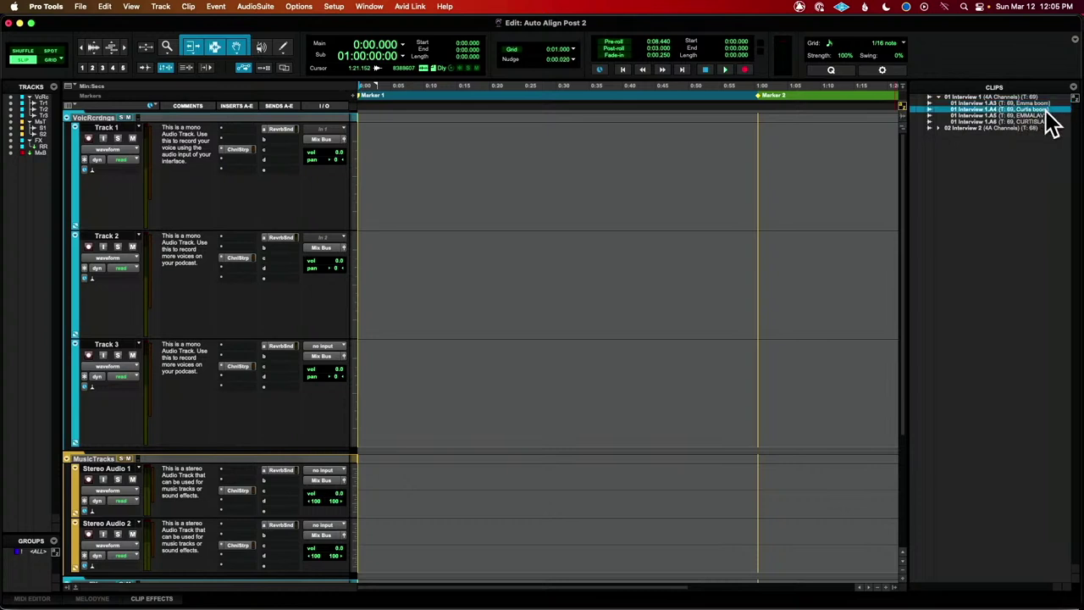
left_click(1044, 115)
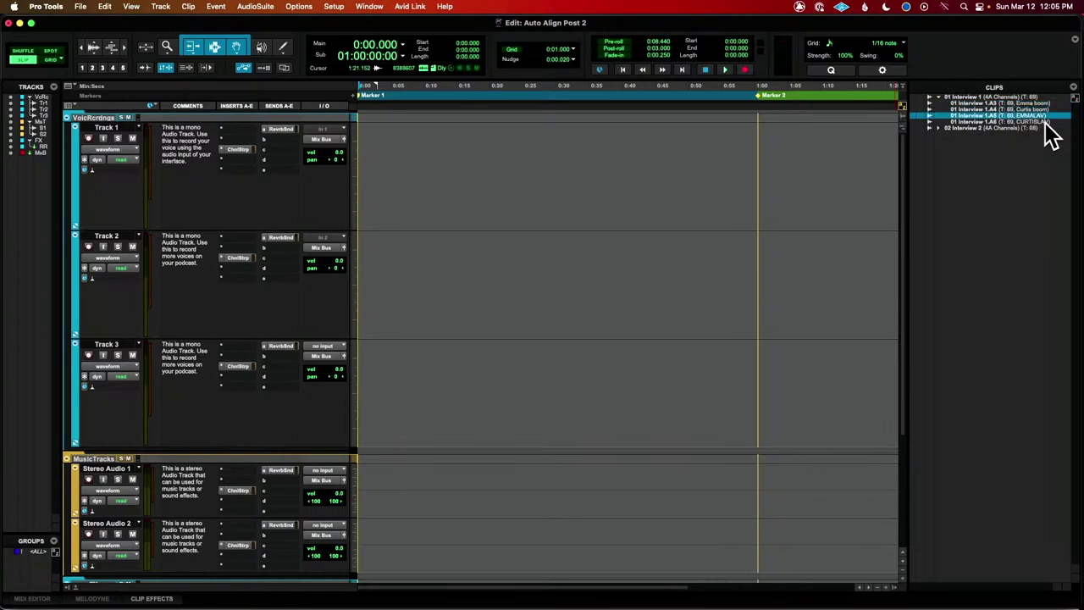
left_click(1043, 123)
- Place the boom clip 01 Interview 1.A3 on Track 1 and the lavalier clip 01 Interview 1.A5 on Track 2, both at the session start
left_click(1043, 103)
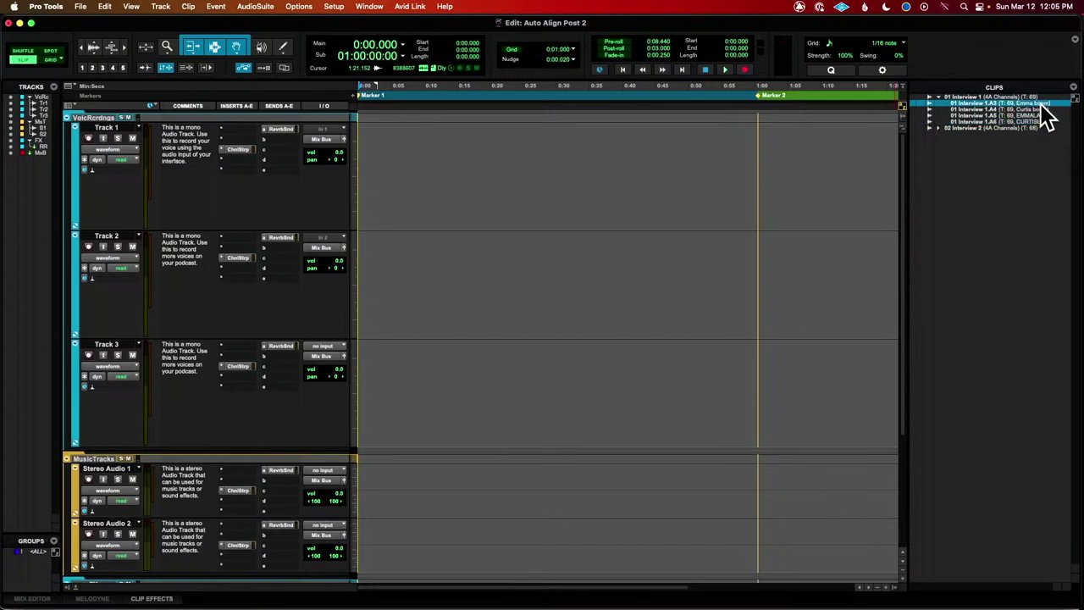
left_click_drag(1044, 106, 314, 180)
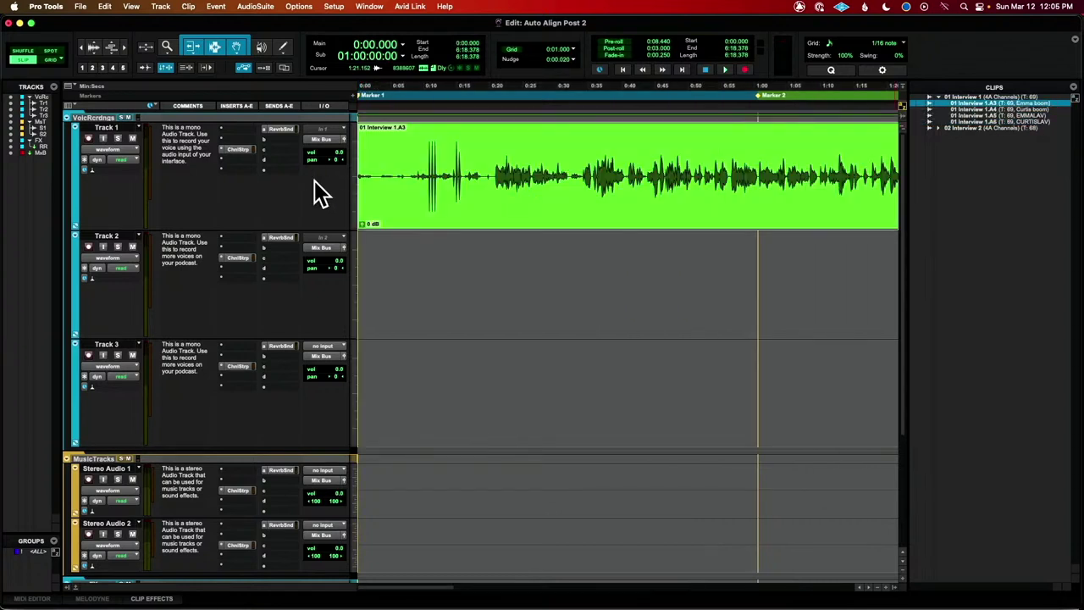
left_click(1030, 116)
left_click_drag(1035, 132, 361, 292)
- Play the boom and lavalier tracks together from about 0:20.8, just before the speech begins
left_click(495, 168)
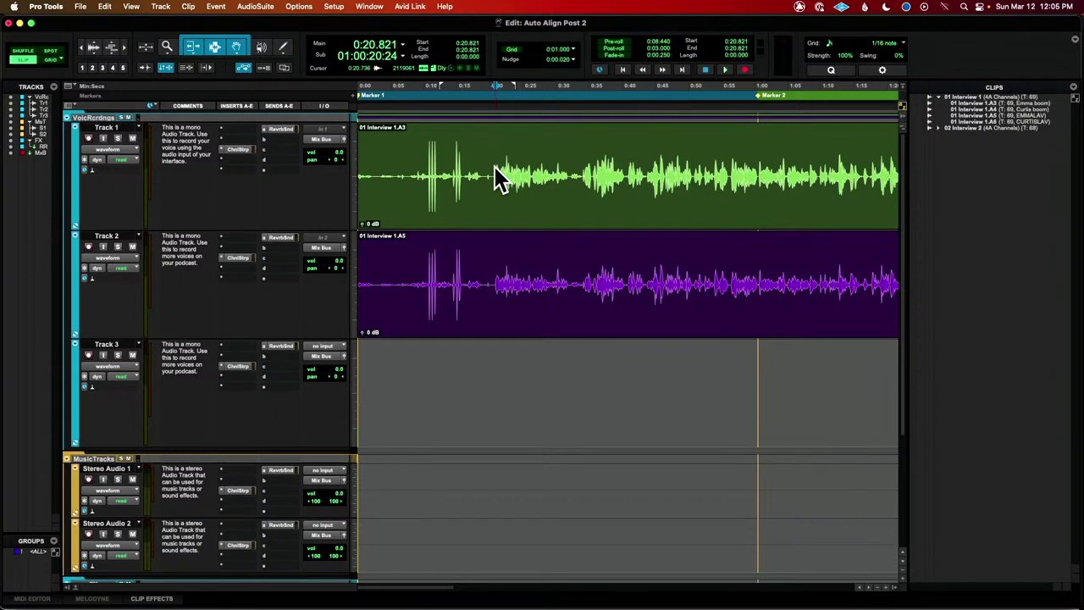
key("space")
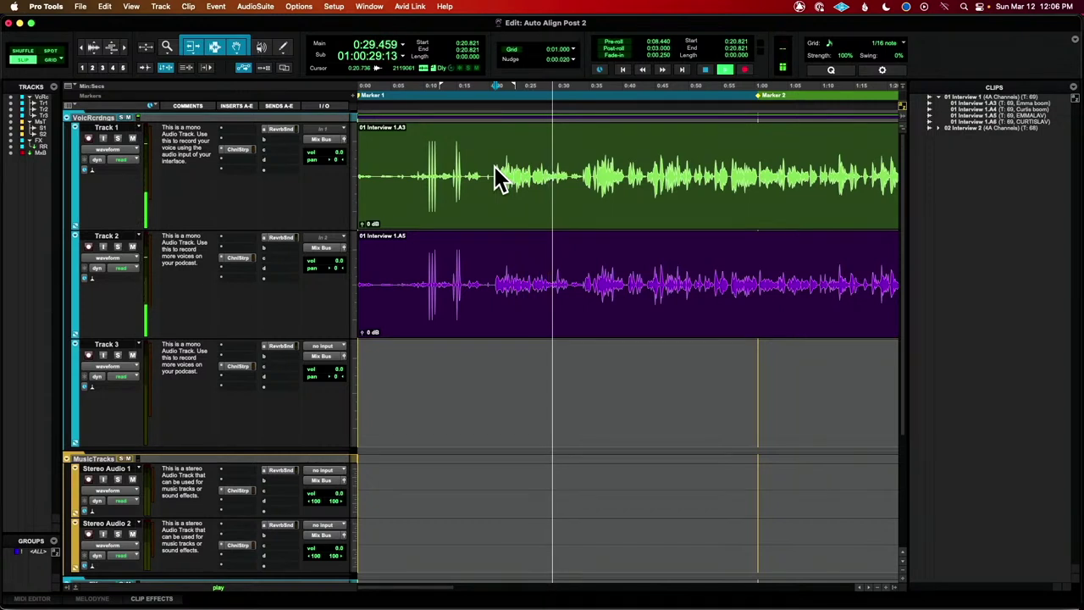
key("space")
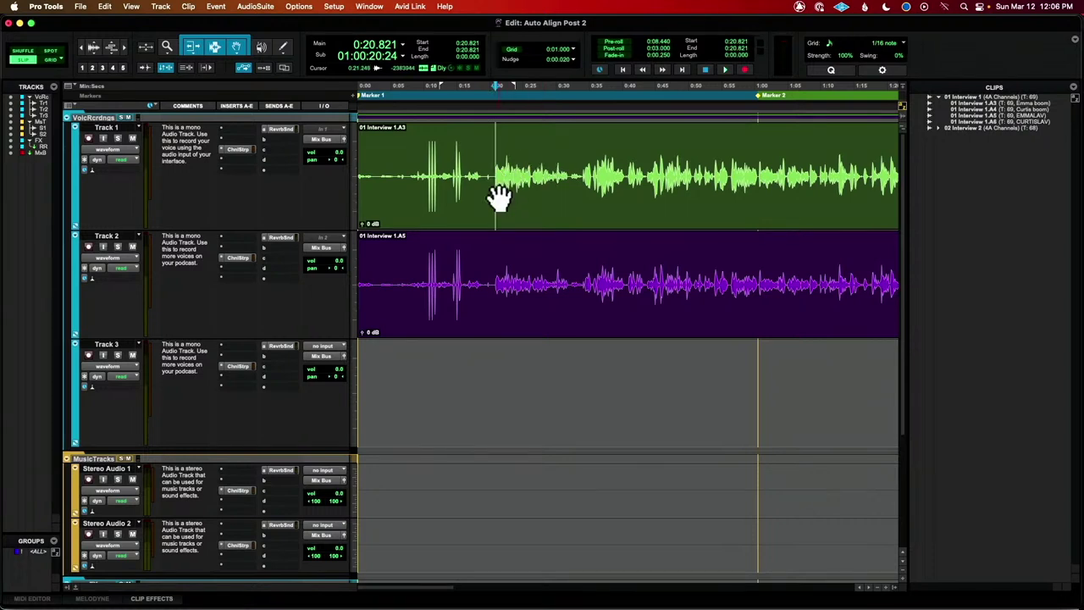
- Examine both waveforms at millisecond scale around 0:21.02 and compare where matching peaks fall on Track 1 and Track 2
scroll(500, 196, "down", 5)
scroll(413, 190, "up", 5)
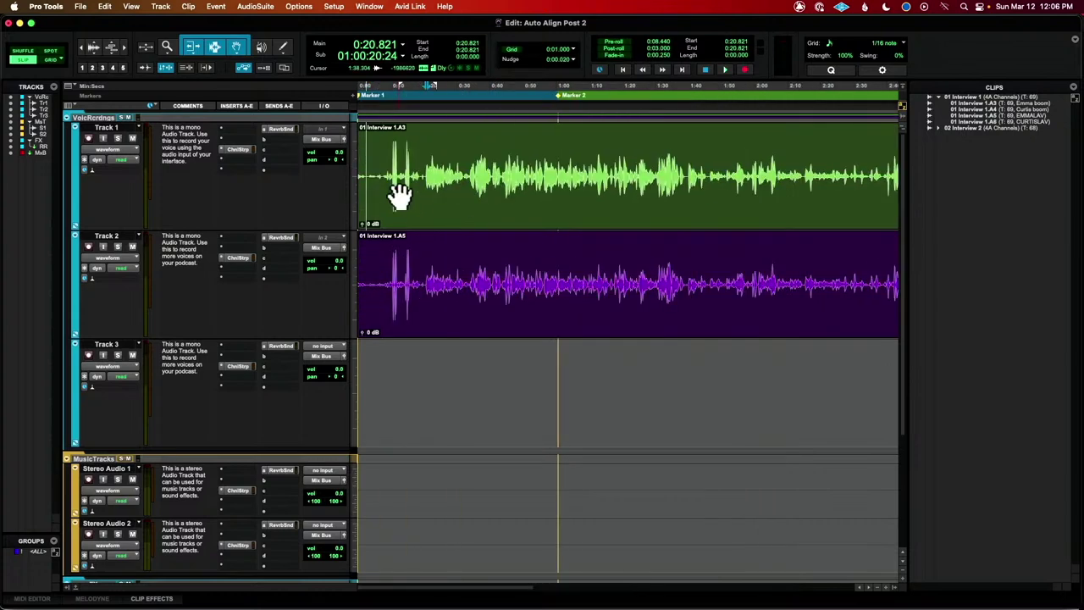
scroll(625, 161, "down", 3)
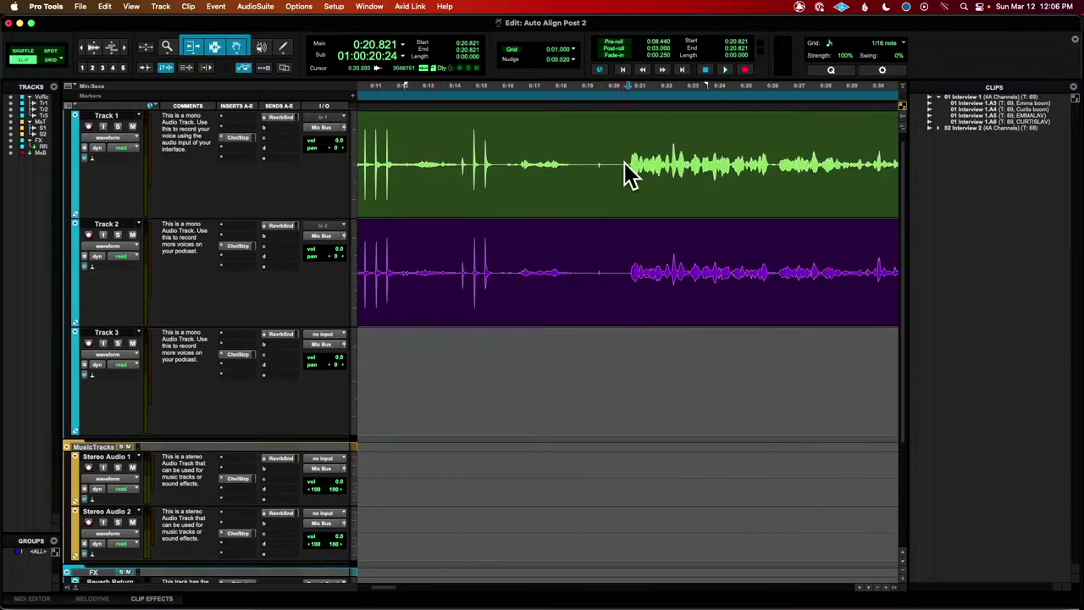
scroll(624, 169, "up", 6)
scroll(625, 173, "up", 3)
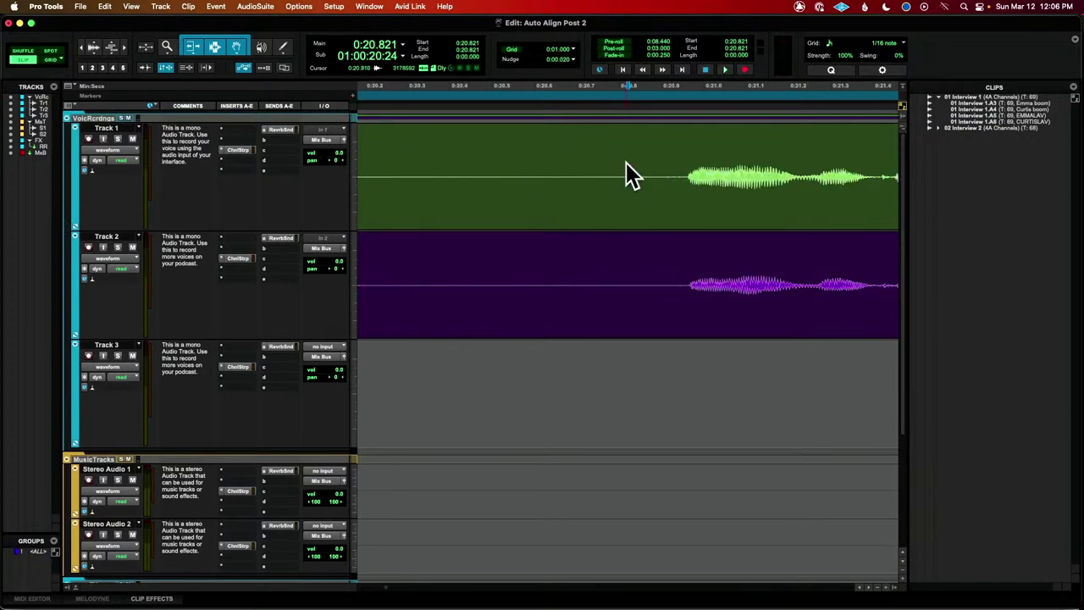
scroll(624, 164, "down", 1)
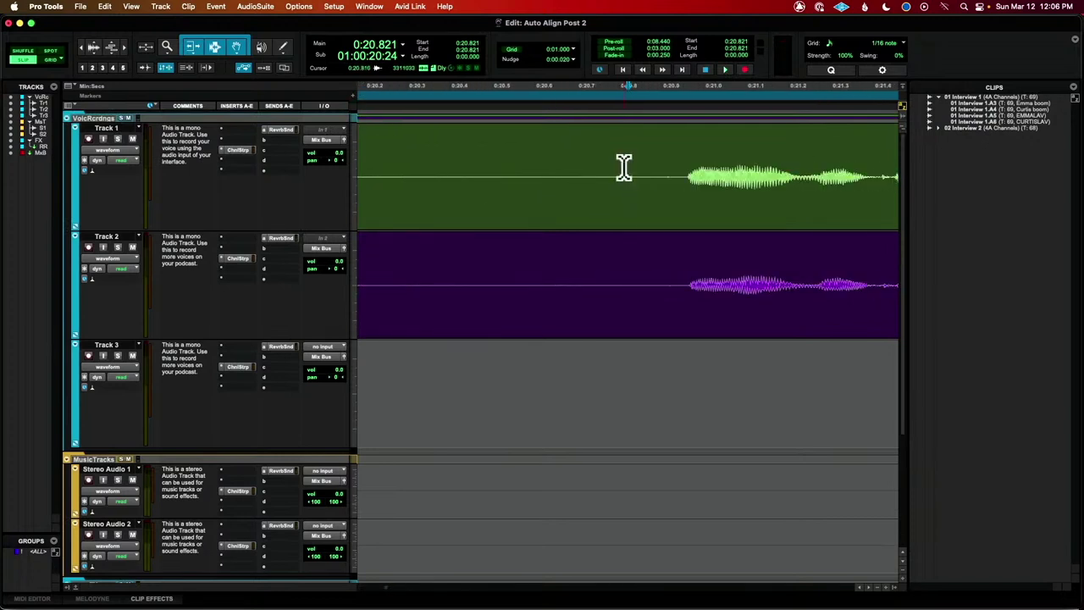
left_click(712, 167)
scroll(711, 169, "up", 6)
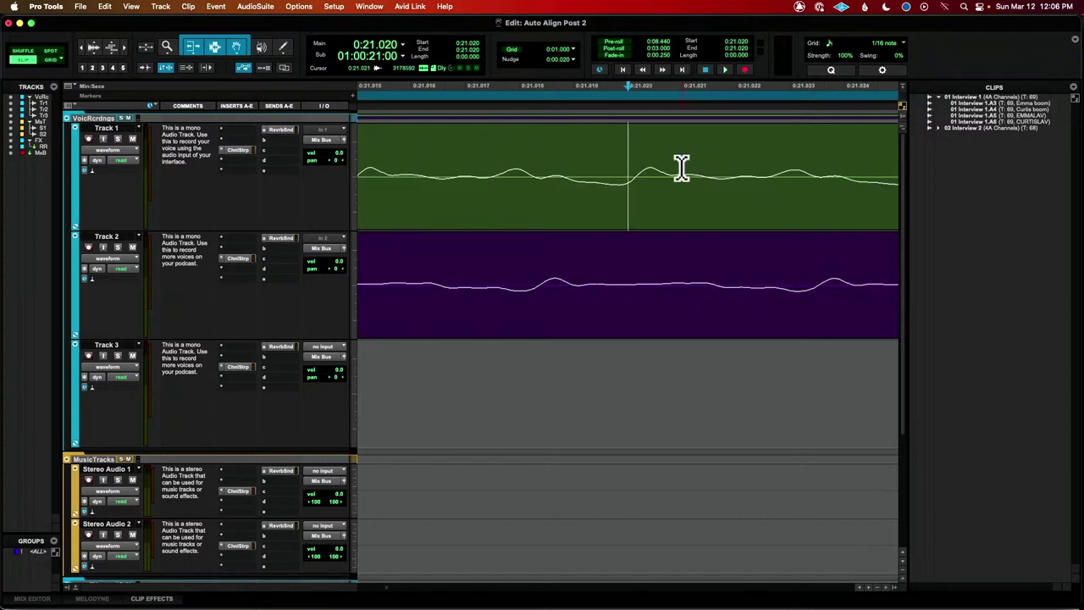
left_click(634, 90)
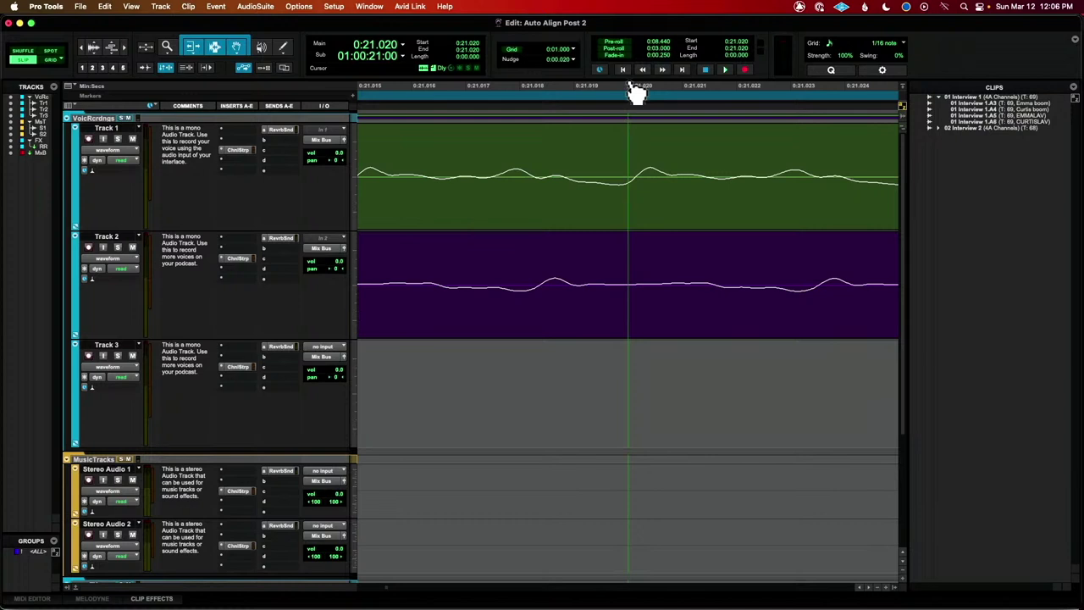
left_click(556, 89)
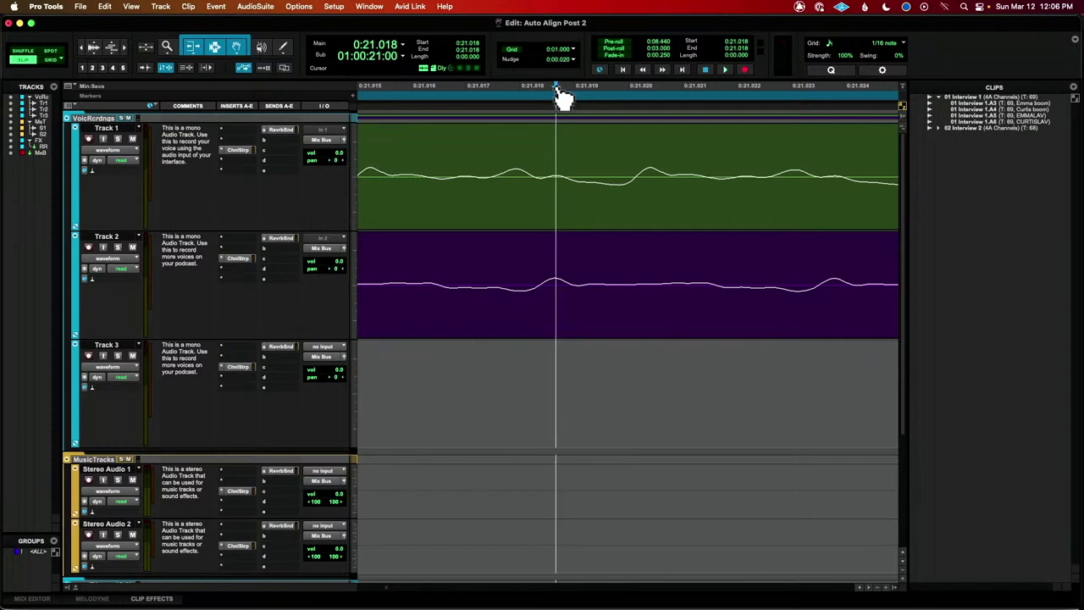
left_click(620, 85)
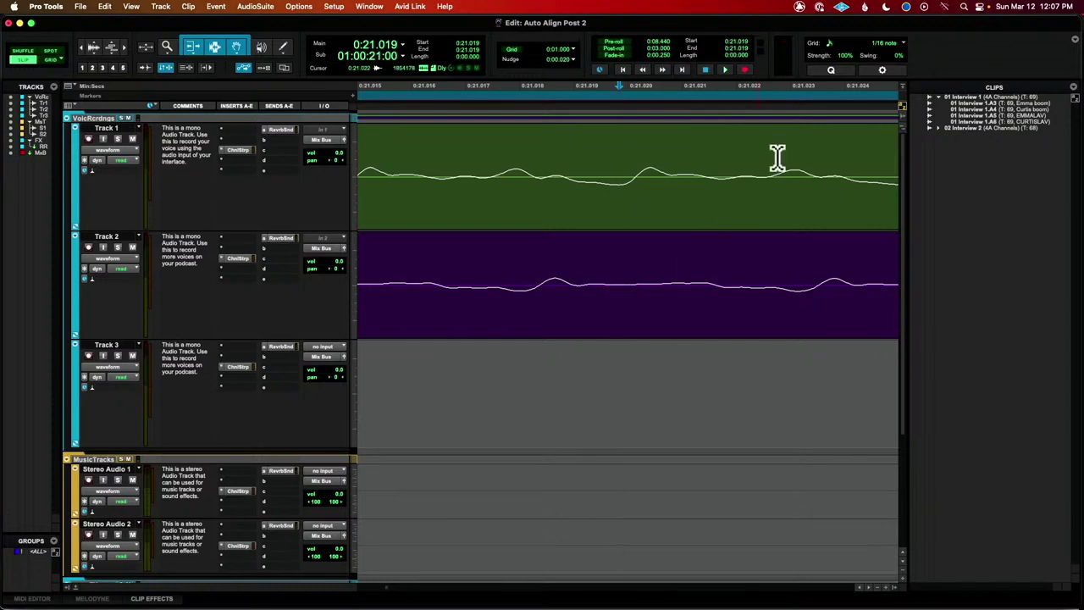
left_click(799, 105)
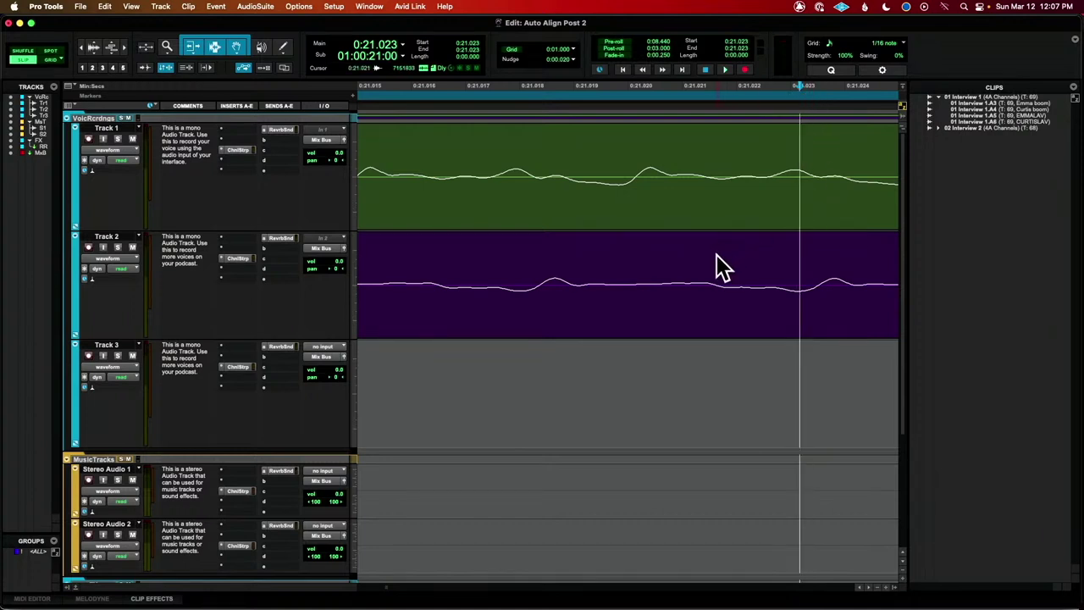
- Shift the Track 1 boom clip about 3 ms later to line up its peaks with the Track 2 lavalier waveform
left_click(713, 303)
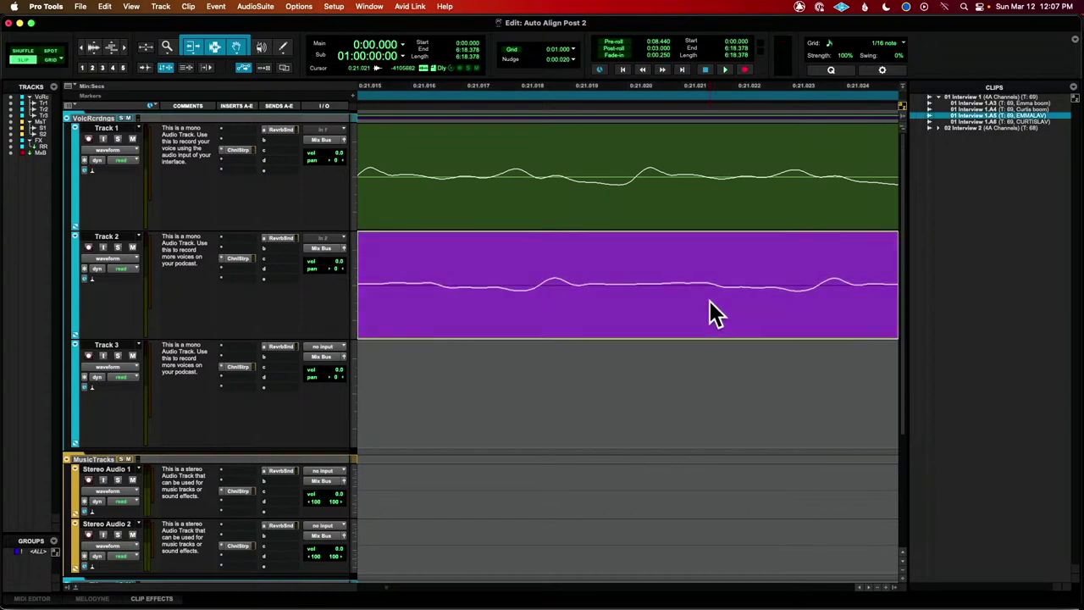
left_click_drag(650, 201, 829, 205)
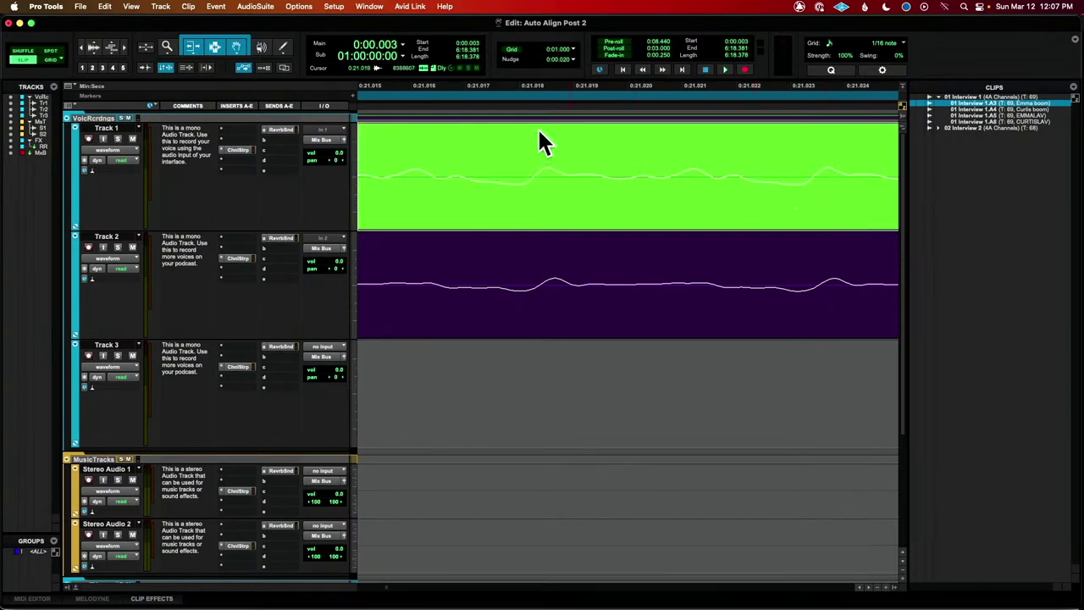
- Play the manually aligned boom and lavalier tracks together from about 0:20.86
key("r")
key("r")
key("r")
key("r")
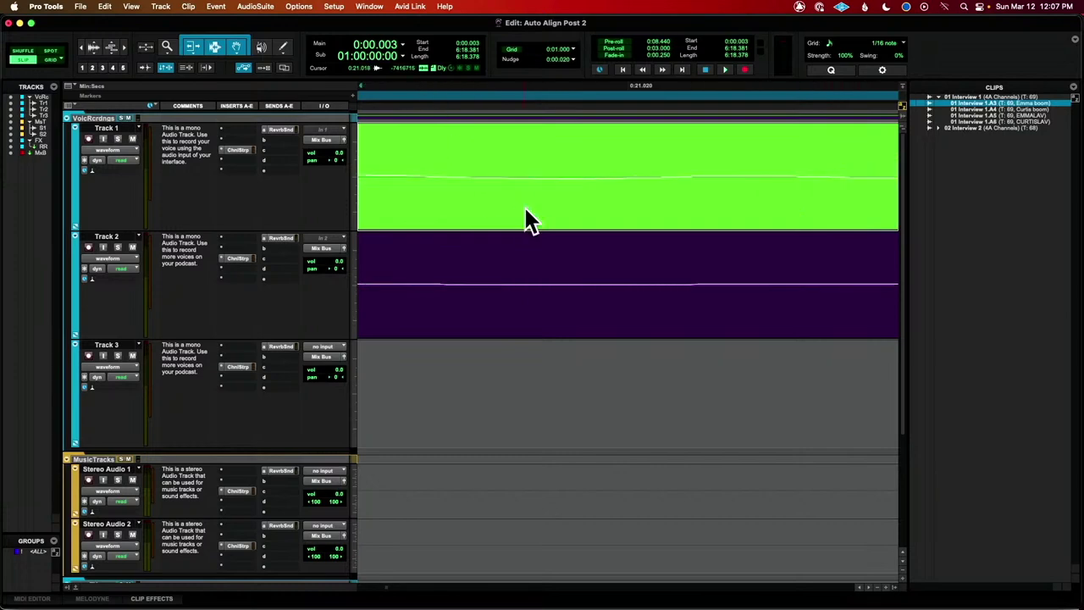
key("r")
key("r")
key("r")
key("r")
key("r")
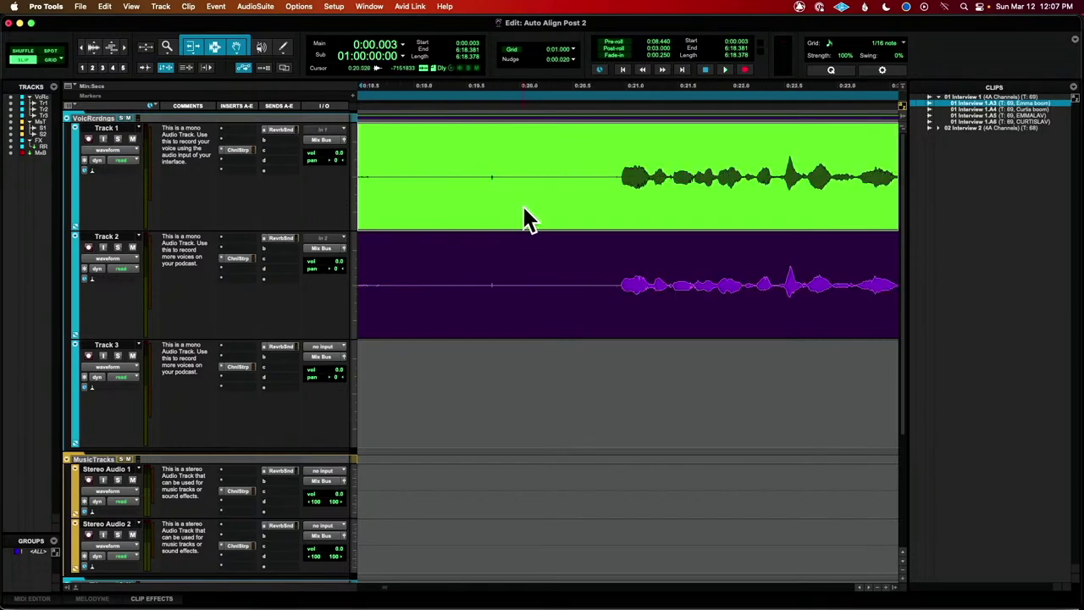
left_click(611, 163)
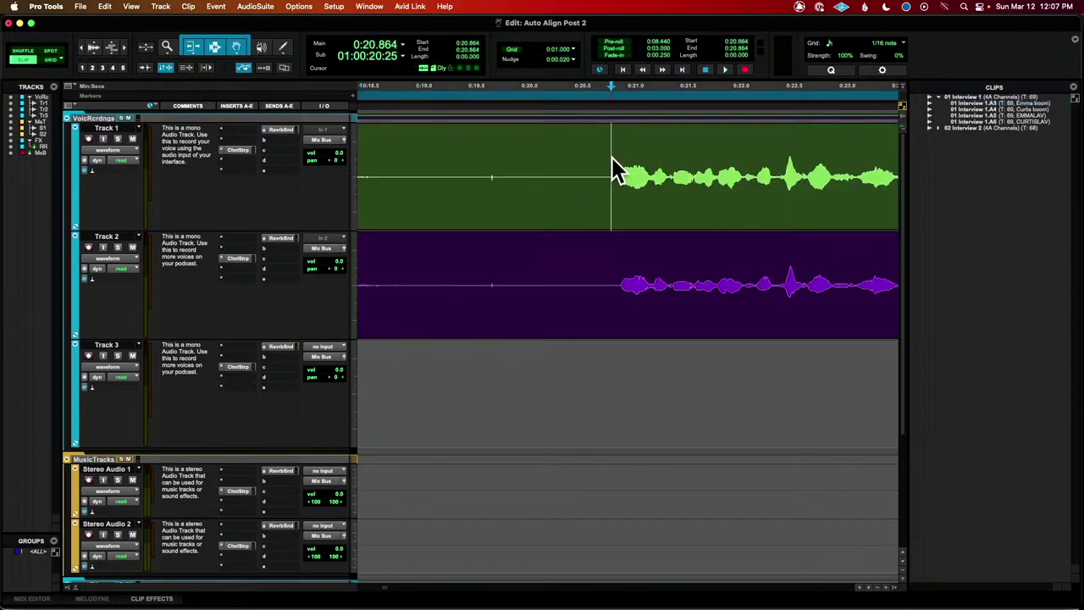
key("space")
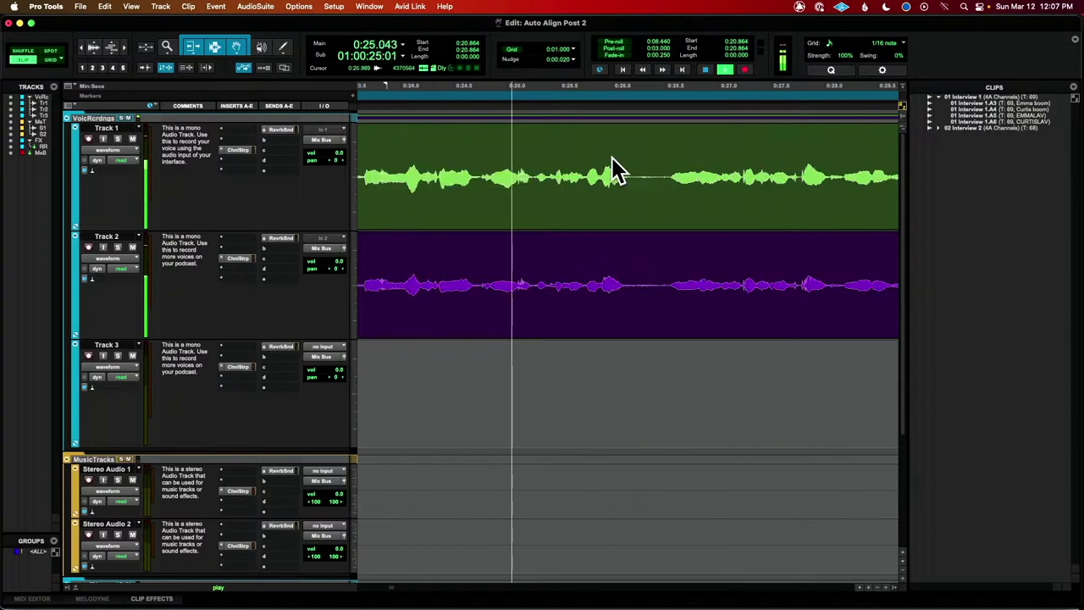
key("space")
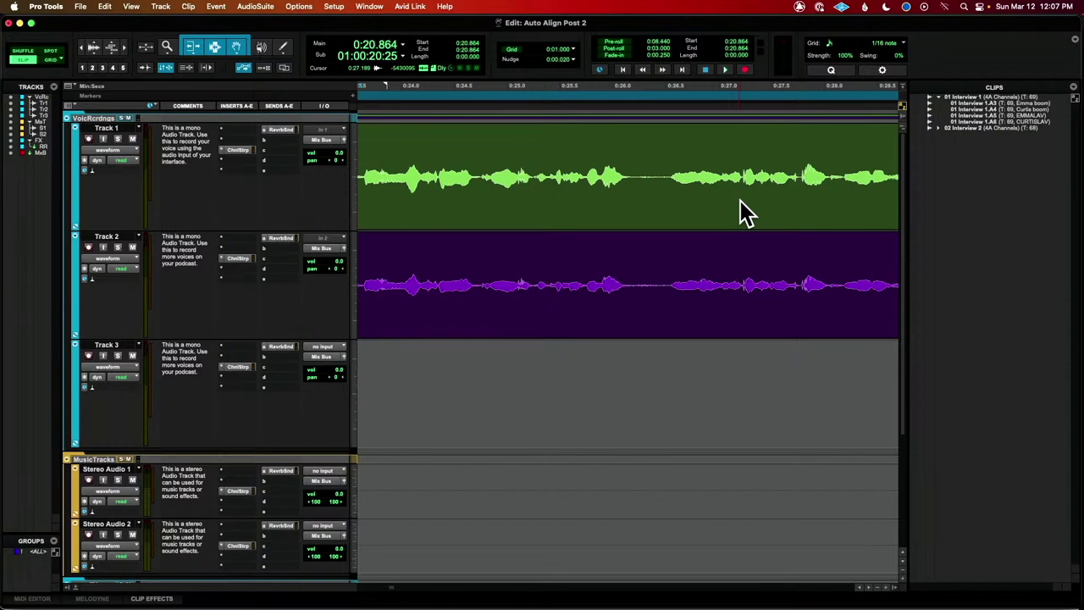
- Undo the manual shift of the Track 1 boom clip so it starts at 0:00.000
left_click(682, 204)
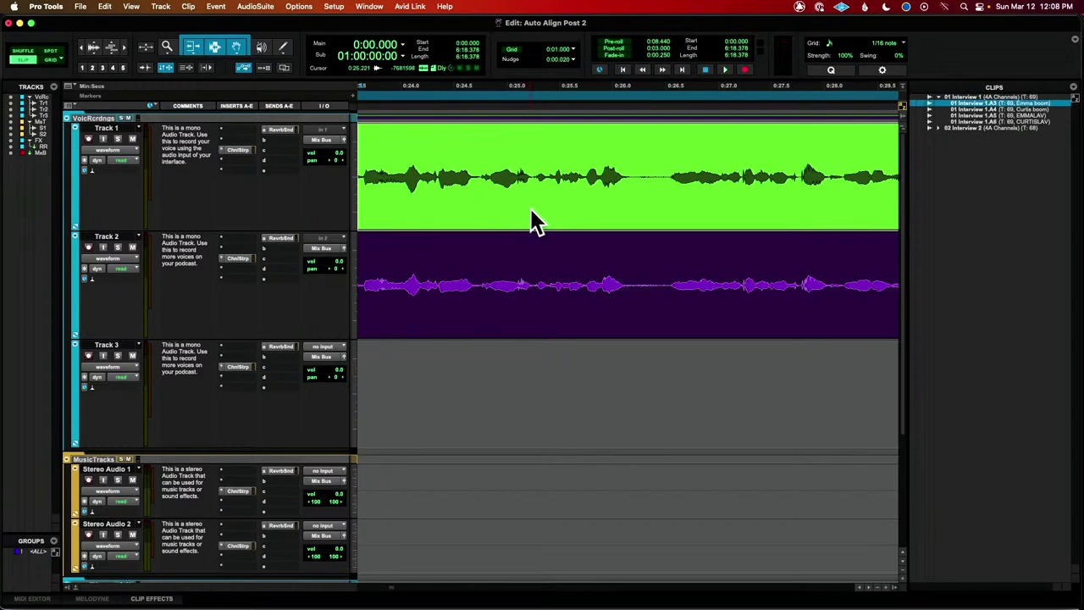
scroll(533, 220, "up", 5)
scroll(532, 220, "down", 15)
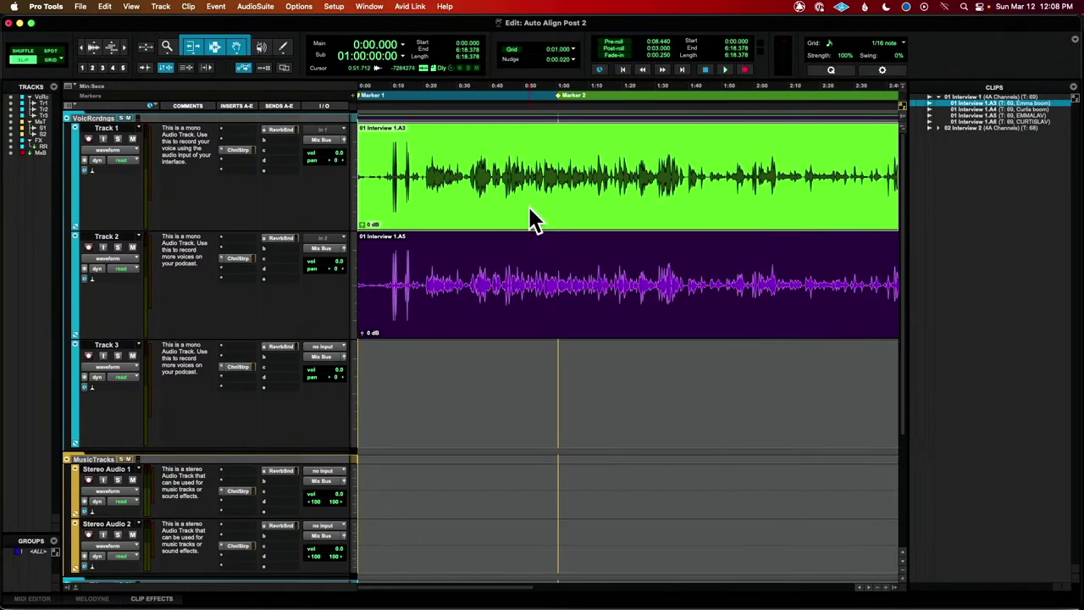
scroll(523, 200, "up", 2)
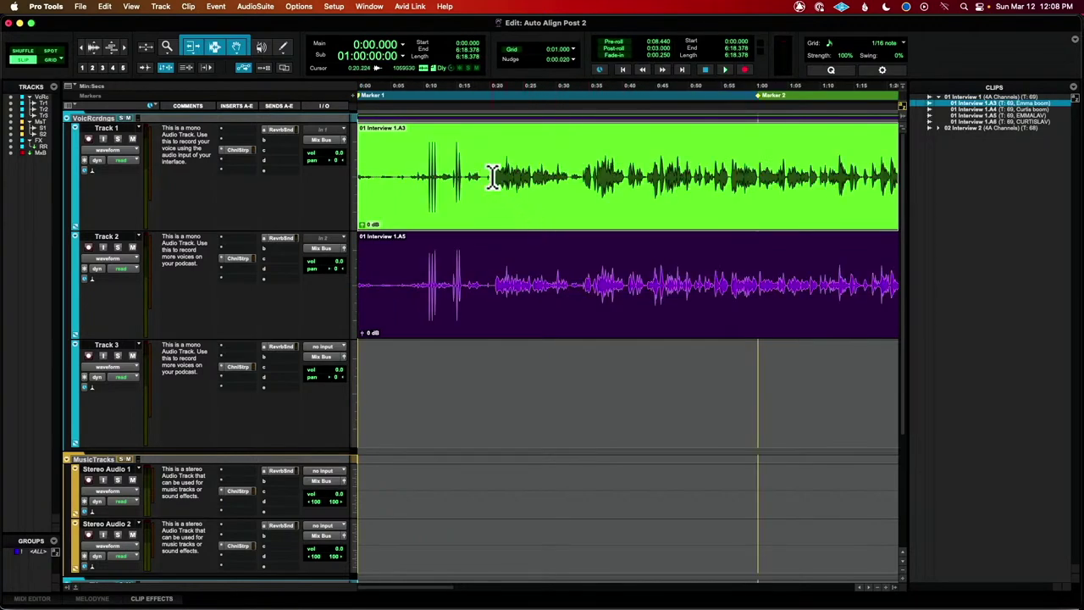
- Play the unaligned boom and lavalier tracks together from about 0:20.8
left_click(495, 173)
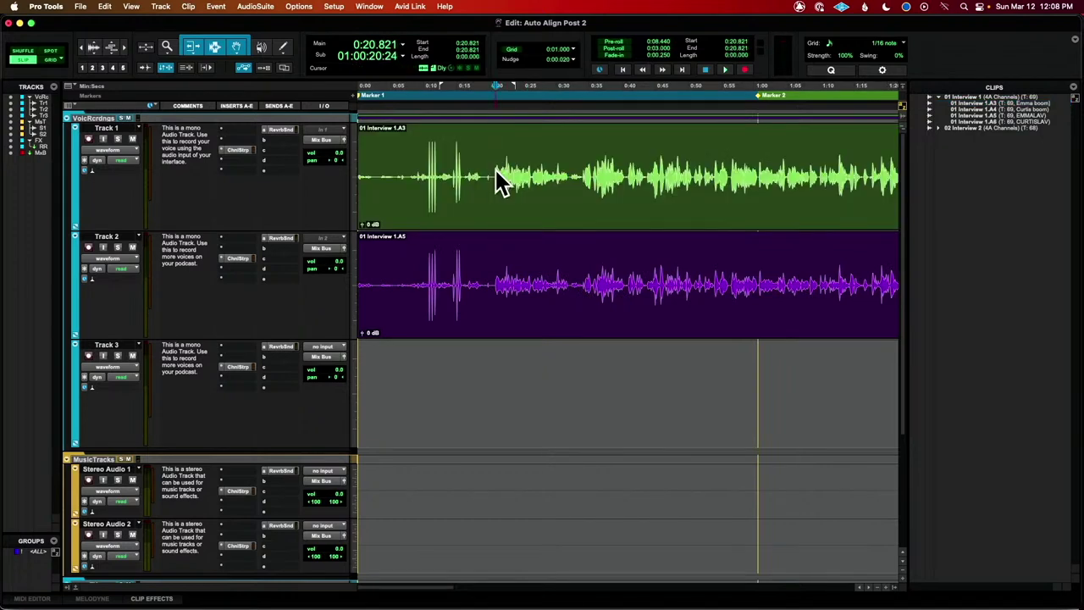
key("space")
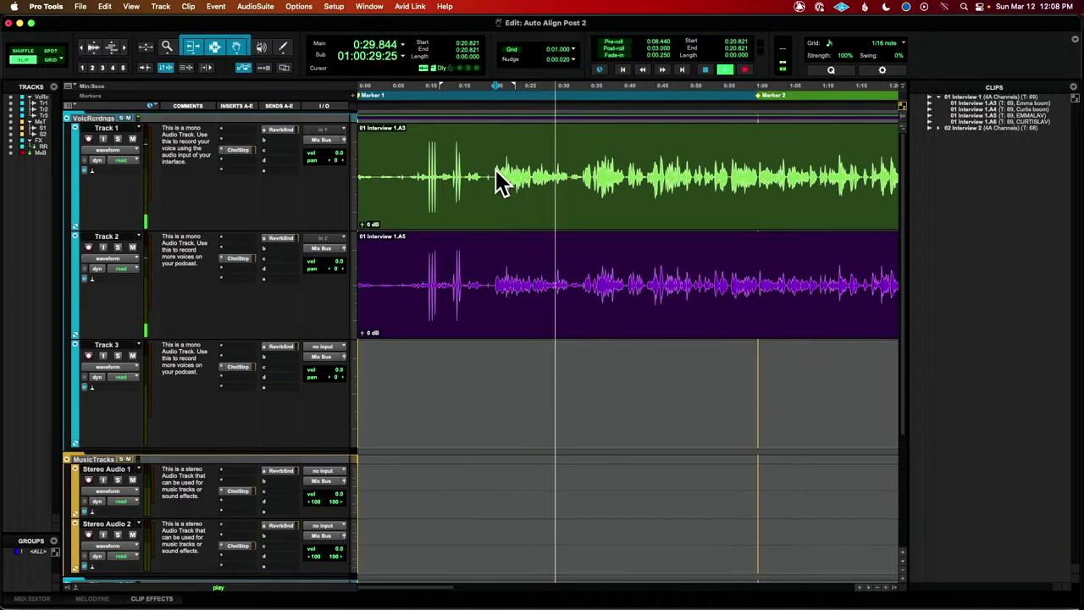
key("space")
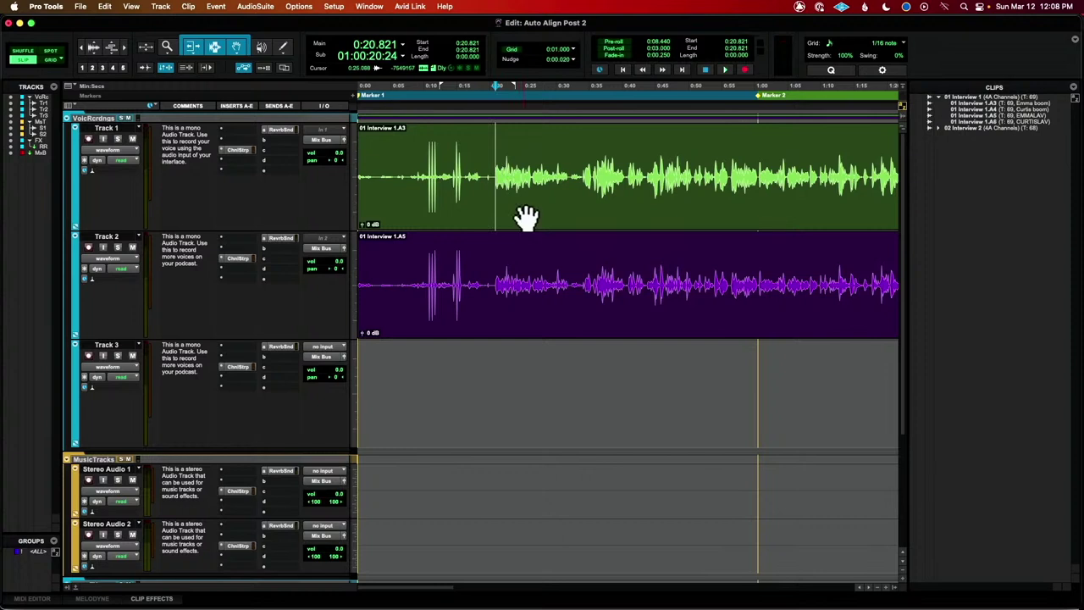
- Open the Auto-Align Post AudioSuite plug-in and choose Track 1 as its side-chain reference
left_click(261, 10)
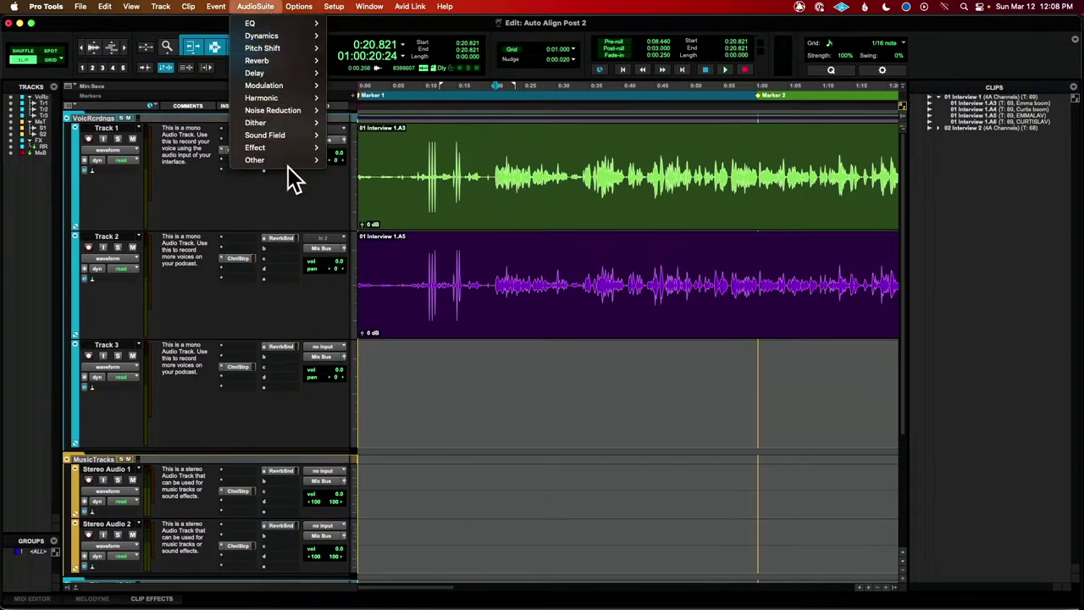
mouse_move(284, 160)
left_click(375, 164)
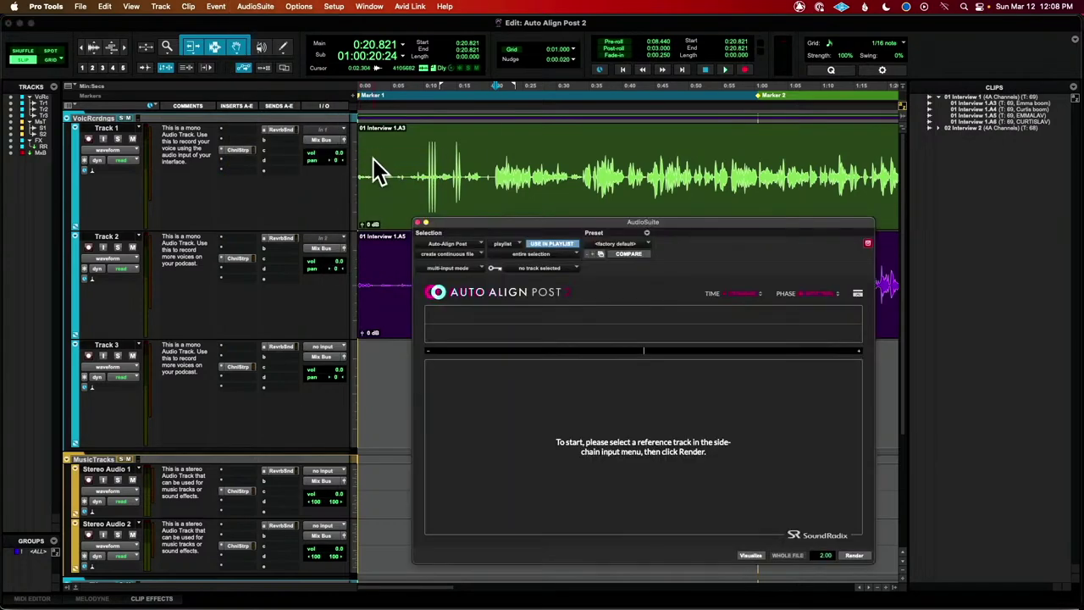
left_click_drag(689, 223, 463, 211)
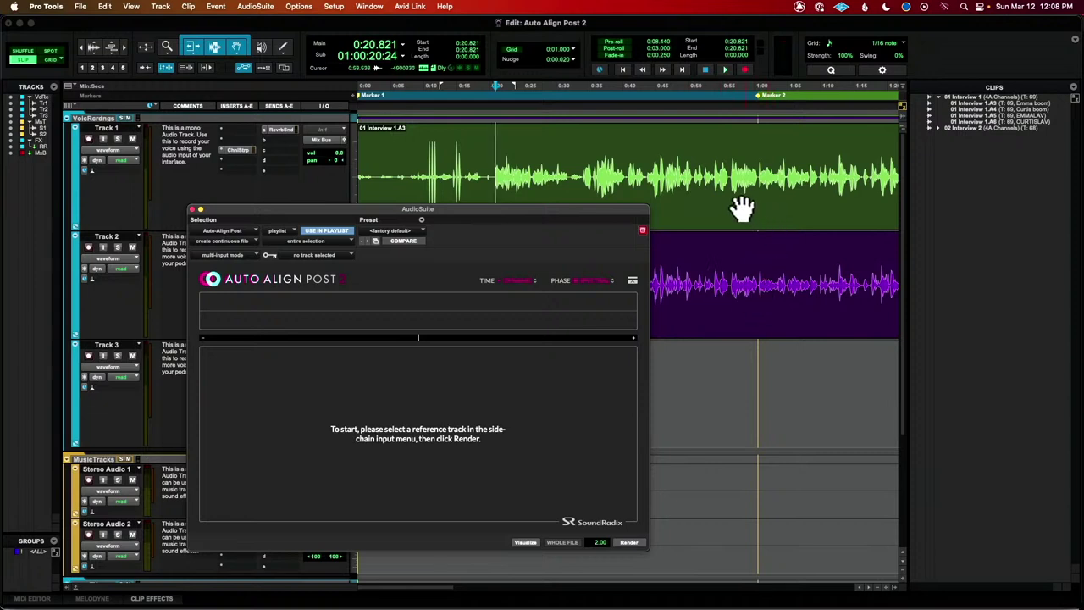
left_click(354, 257)
left_click(350, 261)
left_click(354, 257)
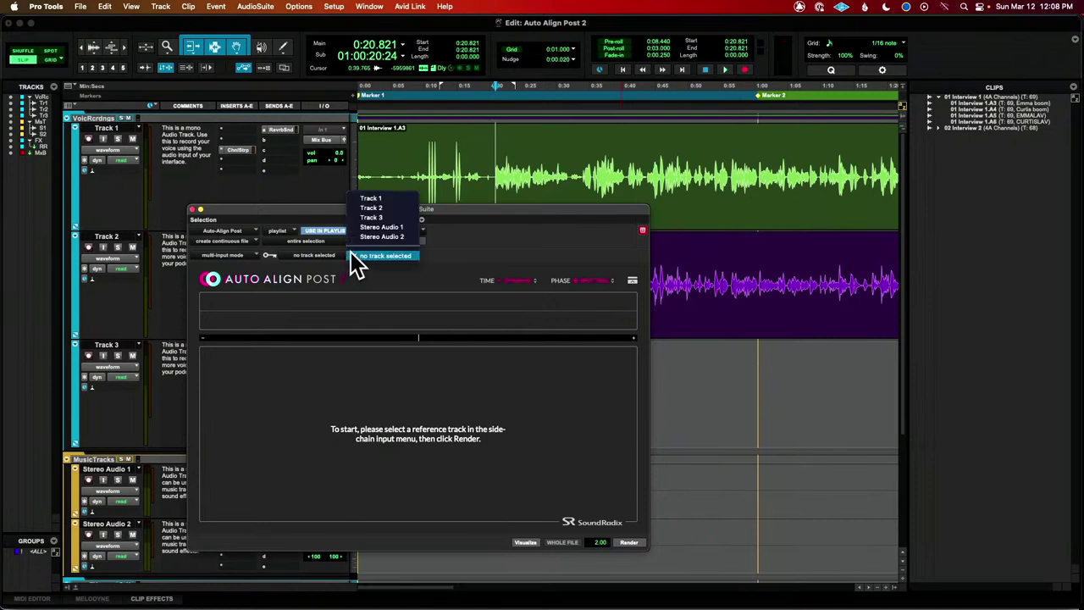
left_click(383, 201)
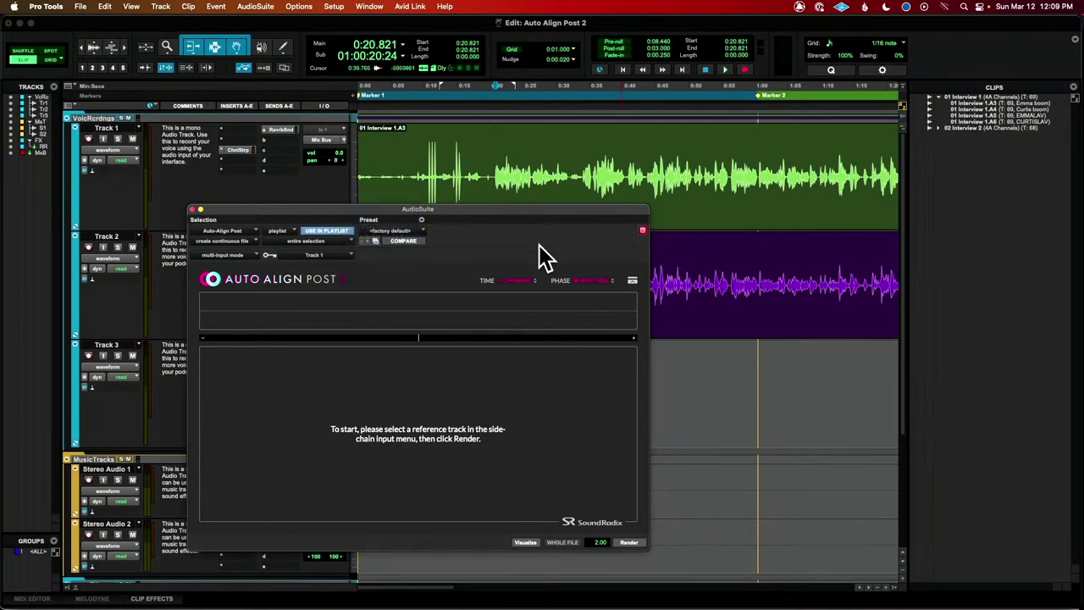
- Render Auto-Align Post on the Track 2 lavalier clip against the Track 1 boom reference
left_click(720, 329)
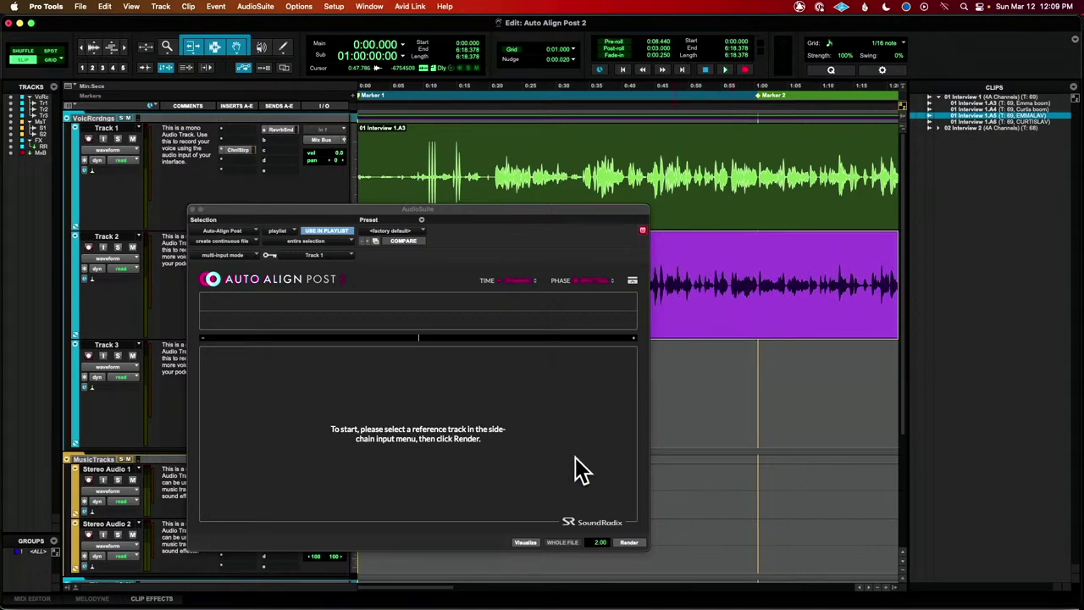
left_click(629, 542)
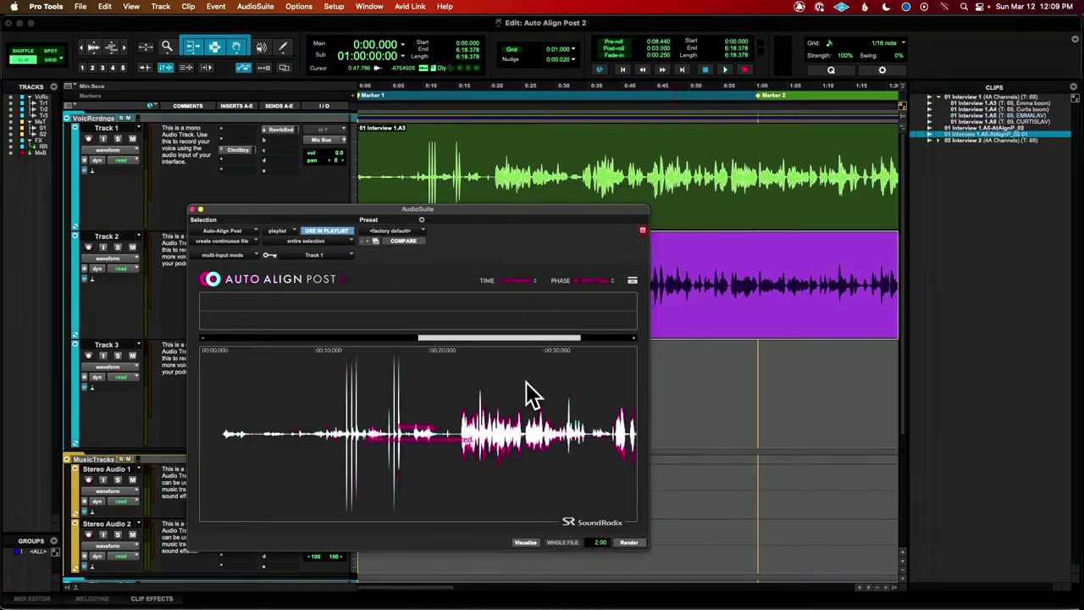
- Play the rendered Track 2 clip together with the Track 1 boom from about 0:20.3
left_click(493, 158)
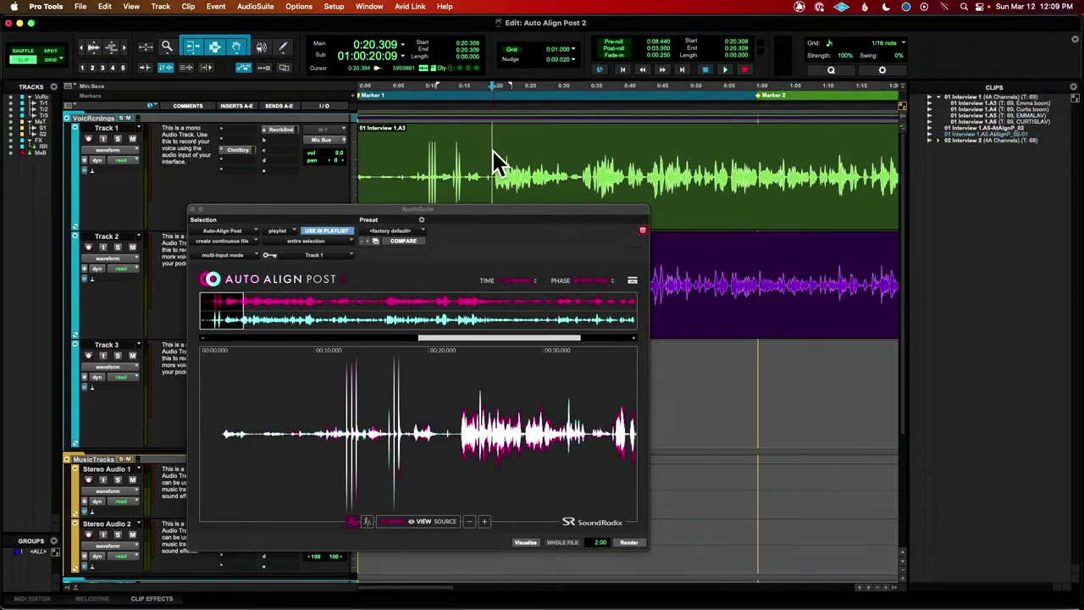
key("space")
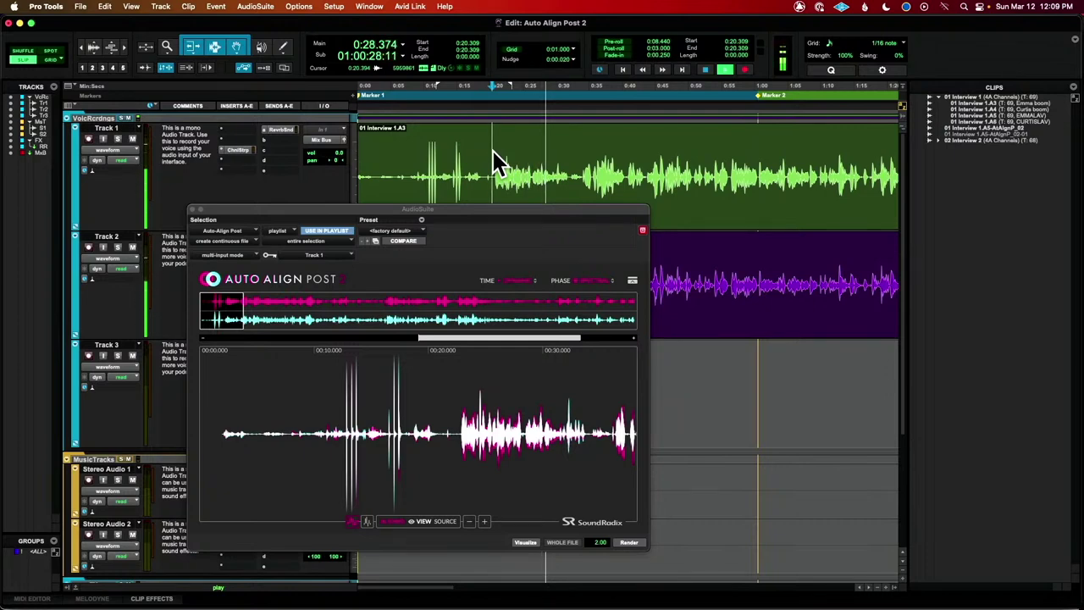
key("space")
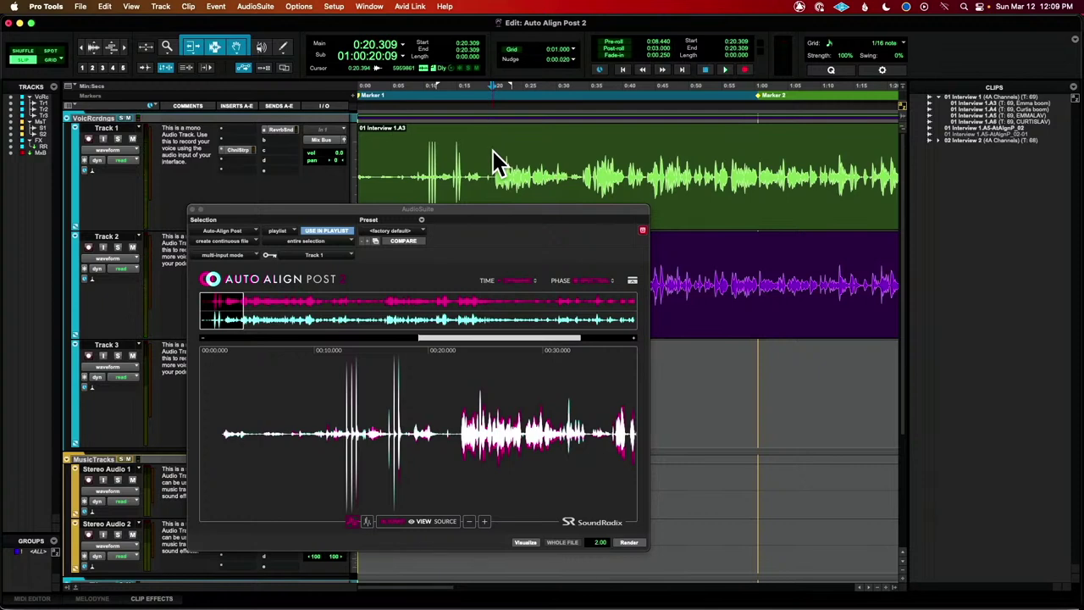
- Examine the Time and Phase alignment options in Auto-Align Post, choosing Spectral for the phase mode
scroll(500, 165, "down", 1)
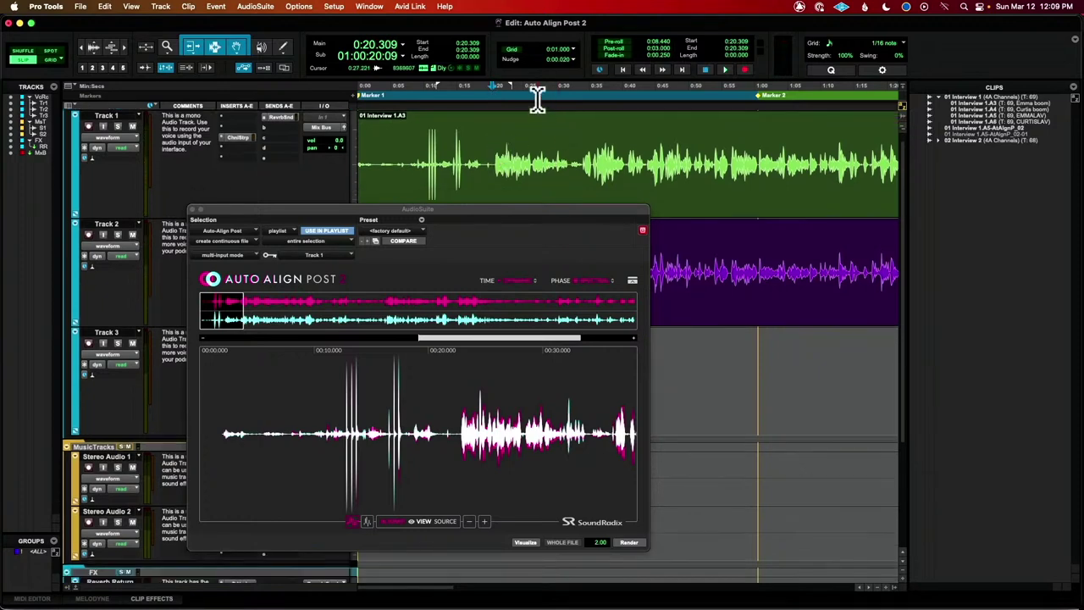
left_click(521, 247)
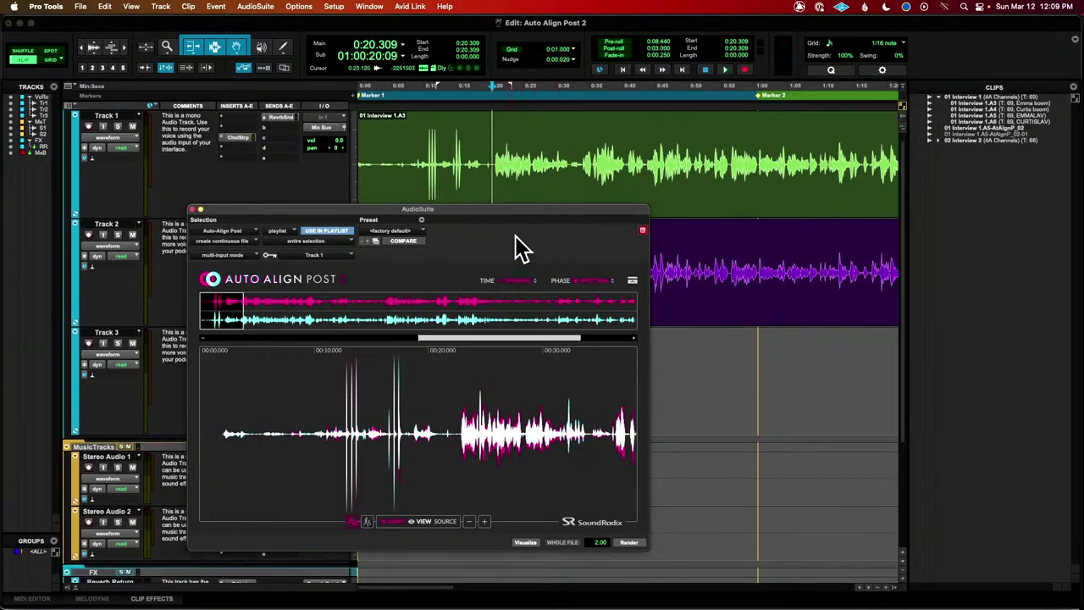
left_click(534, 281)
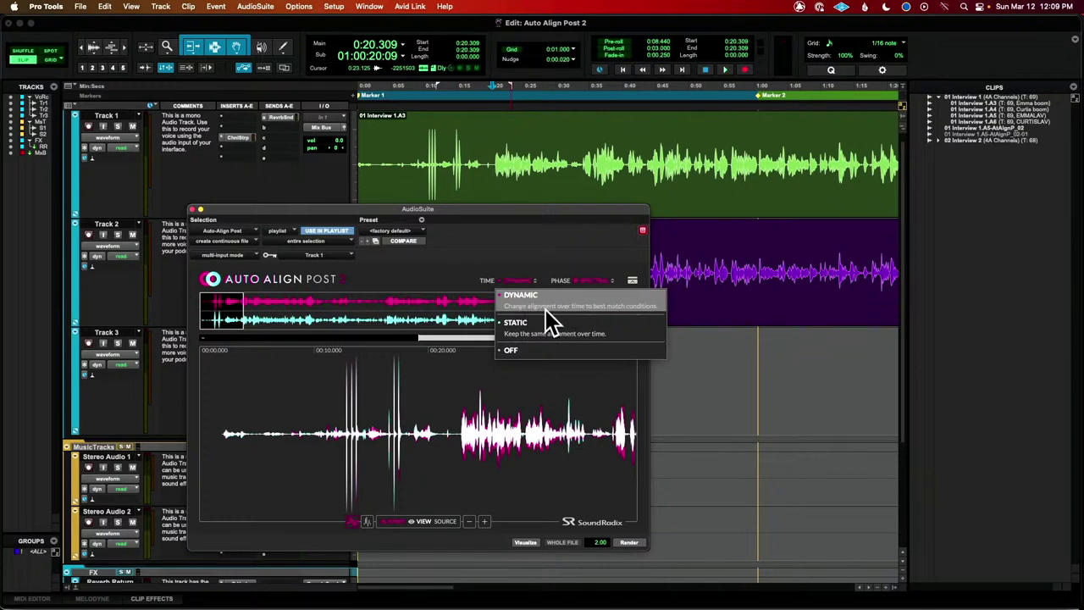
left_click(593, 281)
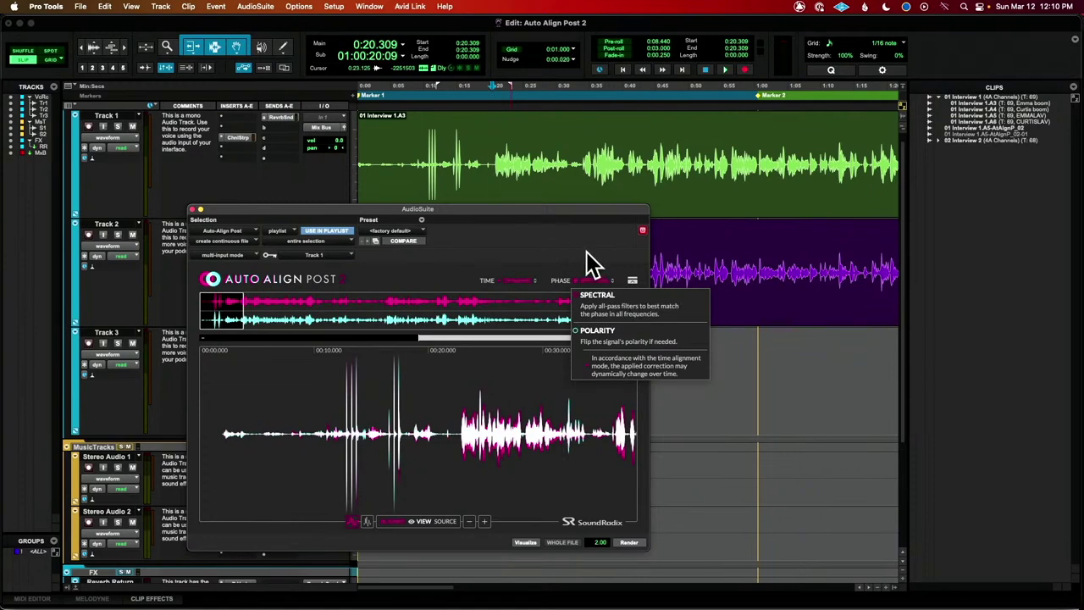
left_click(608, 305)
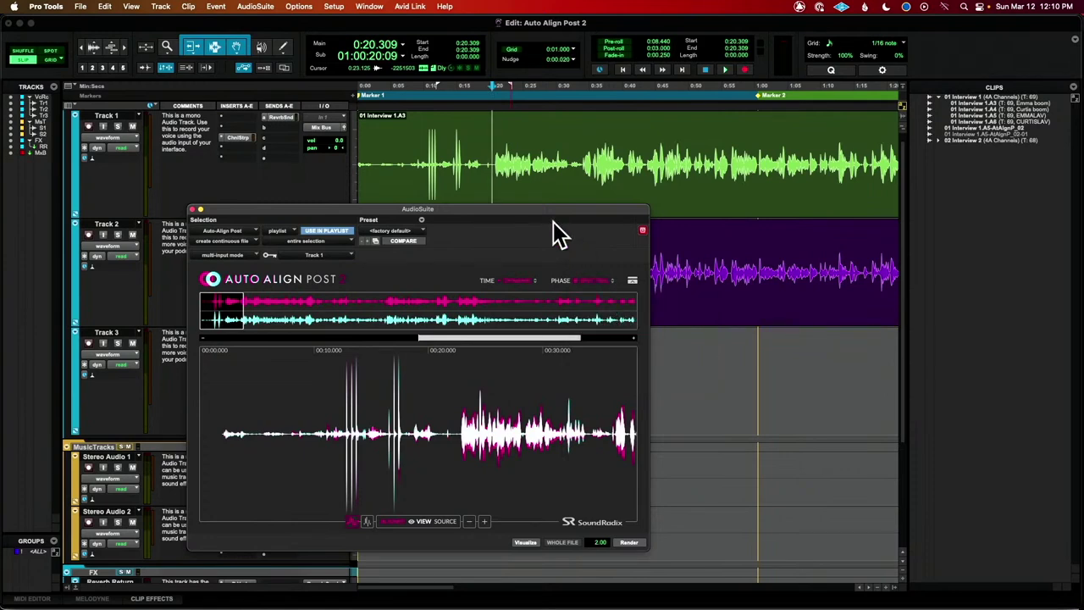
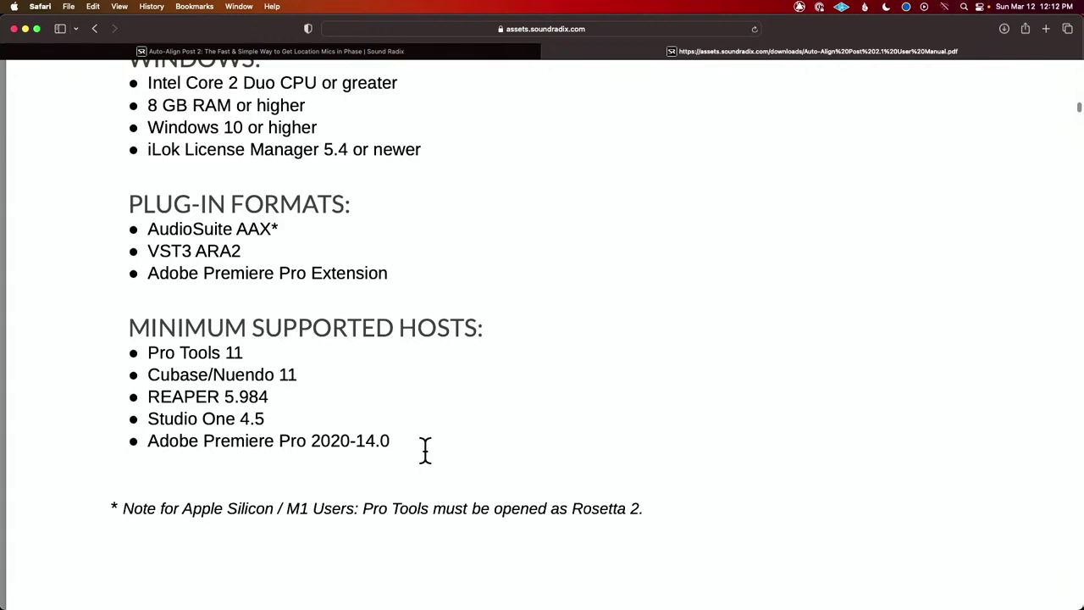
- Switch back to Pro Tools, close the Auto-Align Post window and undo the render on the Track 2 clip
key("super+Tab")
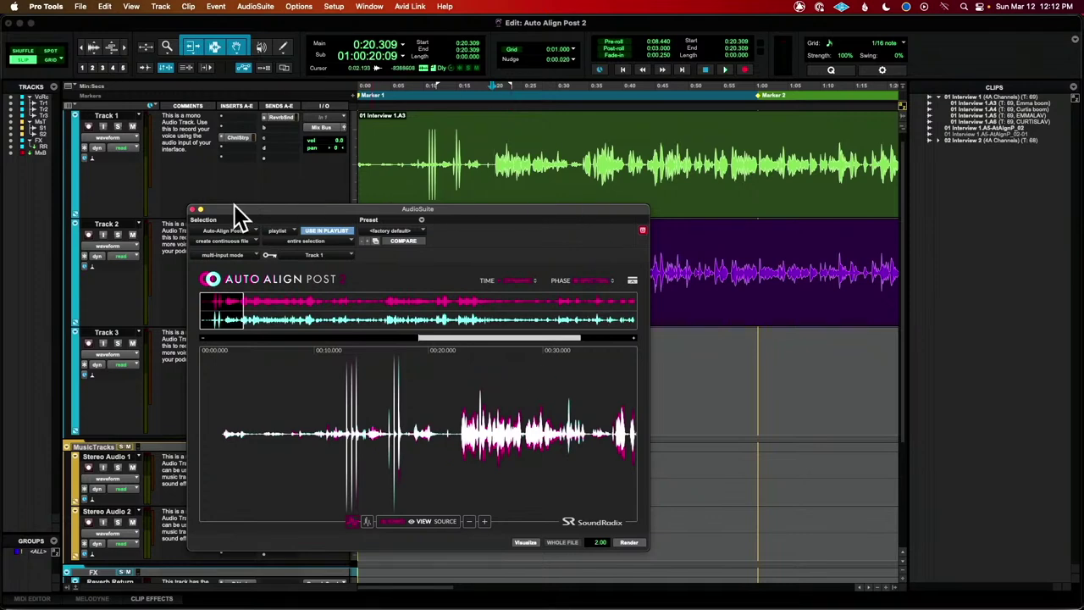
left_click(194, 209)
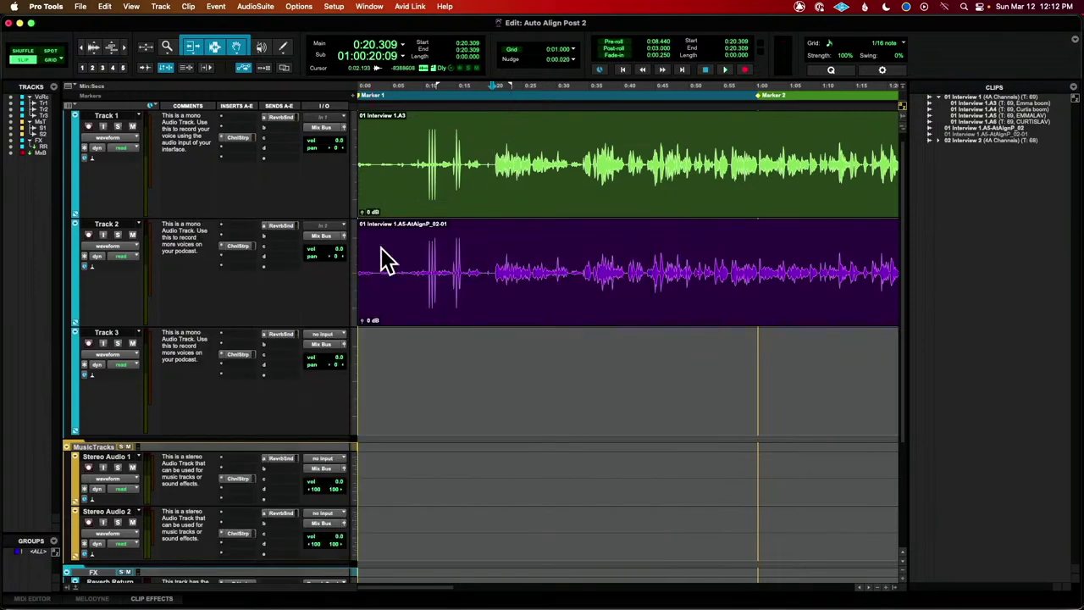
key("super+z")
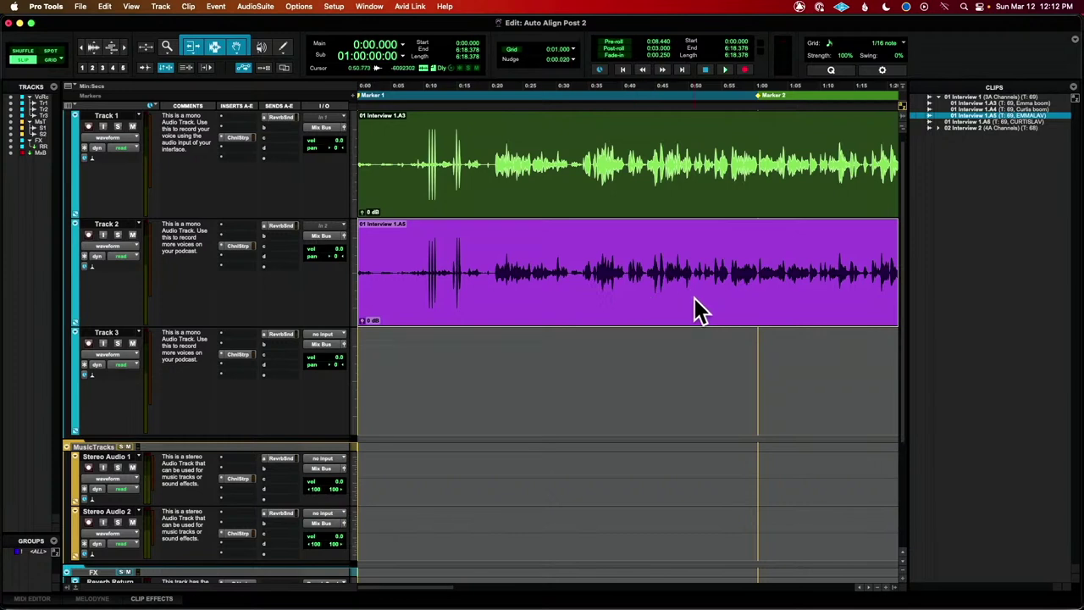
left_click(670, 352)
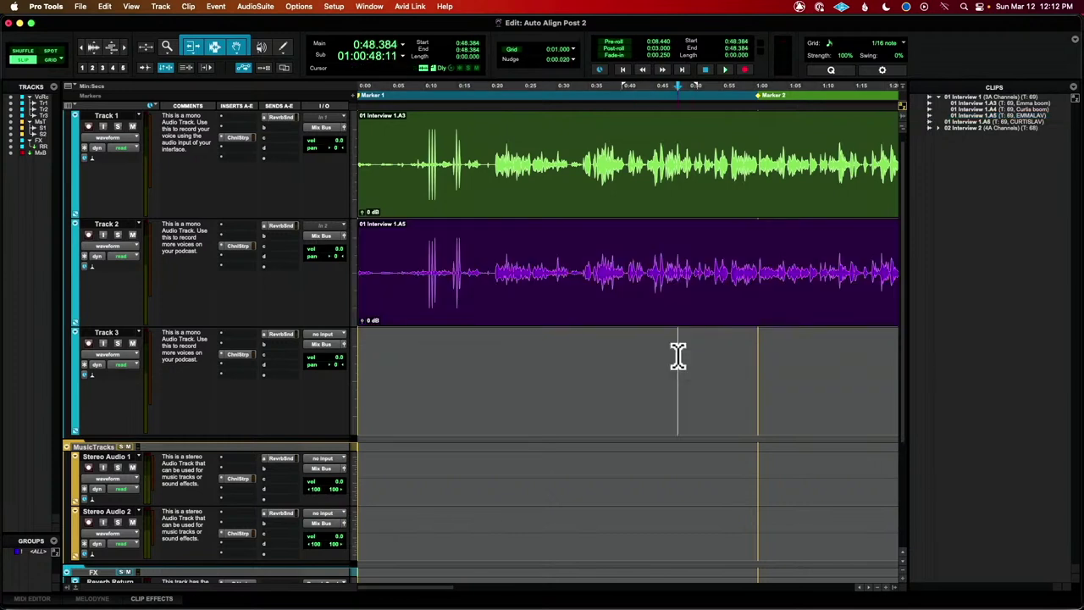
- Play the original Track 1 and Track 2 clips together from about 0:20.3
left_click(491, 164)
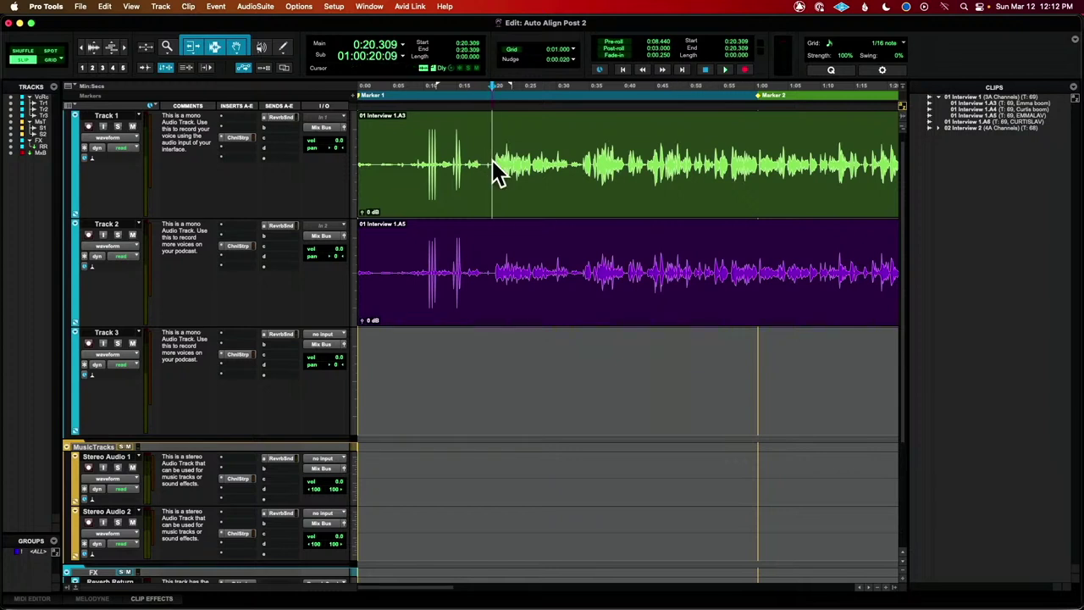
key("space")
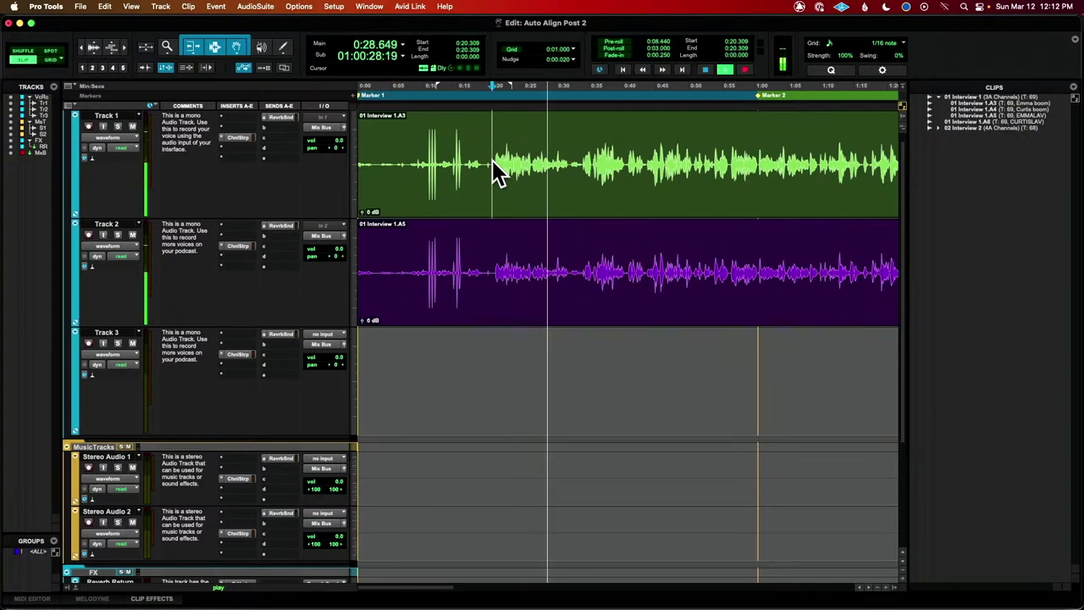
key("space")
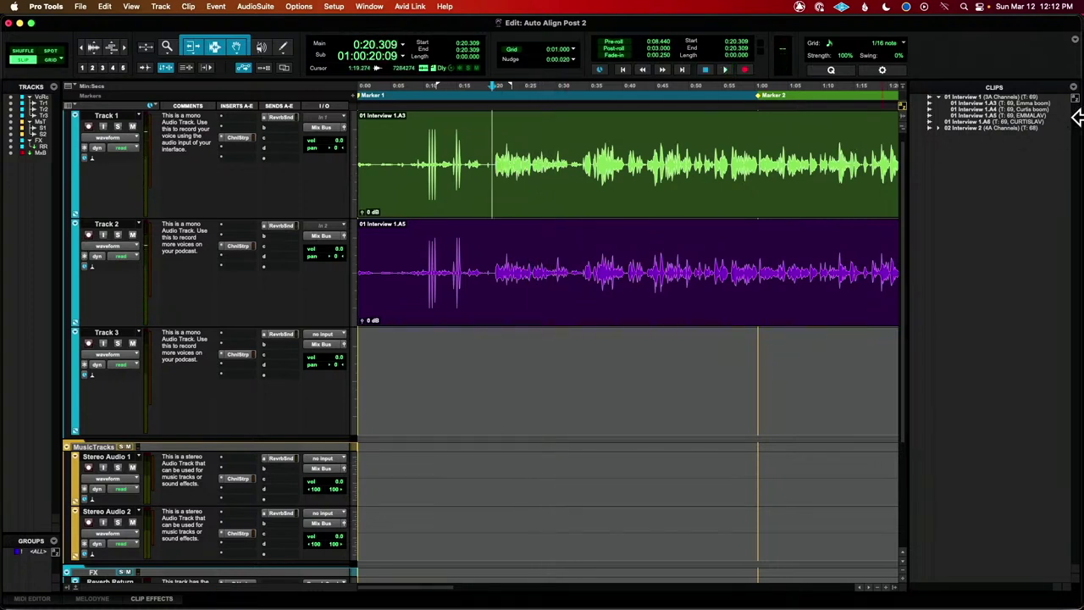
- Place the second boom clip, 01 Interview 1.A4, on Track 3 starting at 0:00.000
left_click(1032, 110)
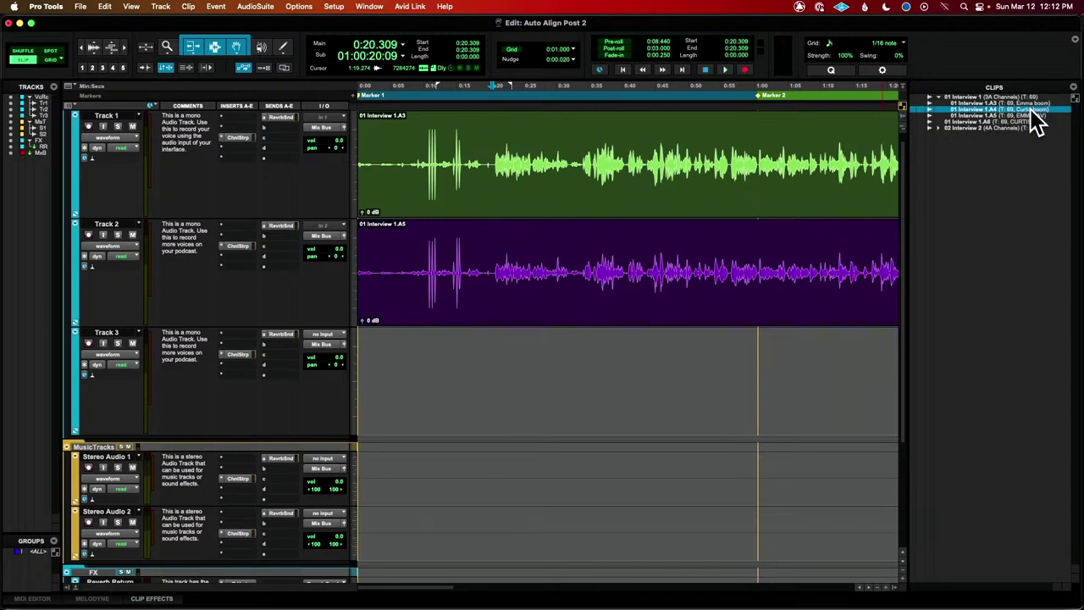
left_click_drag(1033, 111, 314, 385)
left_click(459, 357)
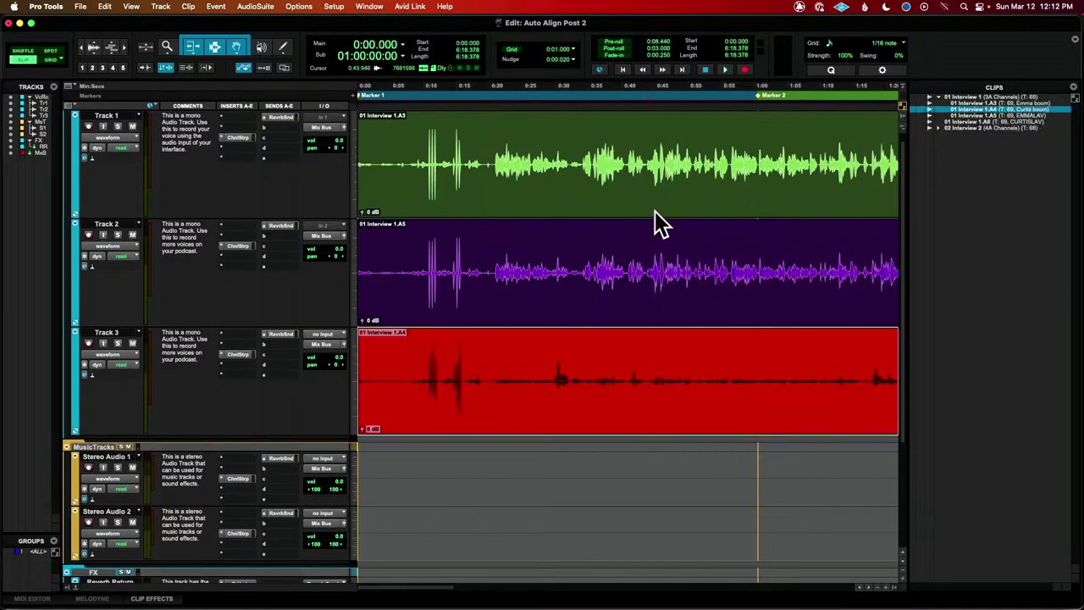
- Reopen the Auto-Align Post AudioSuite plug-in and move its window away from the clips
left_click(255, 6)
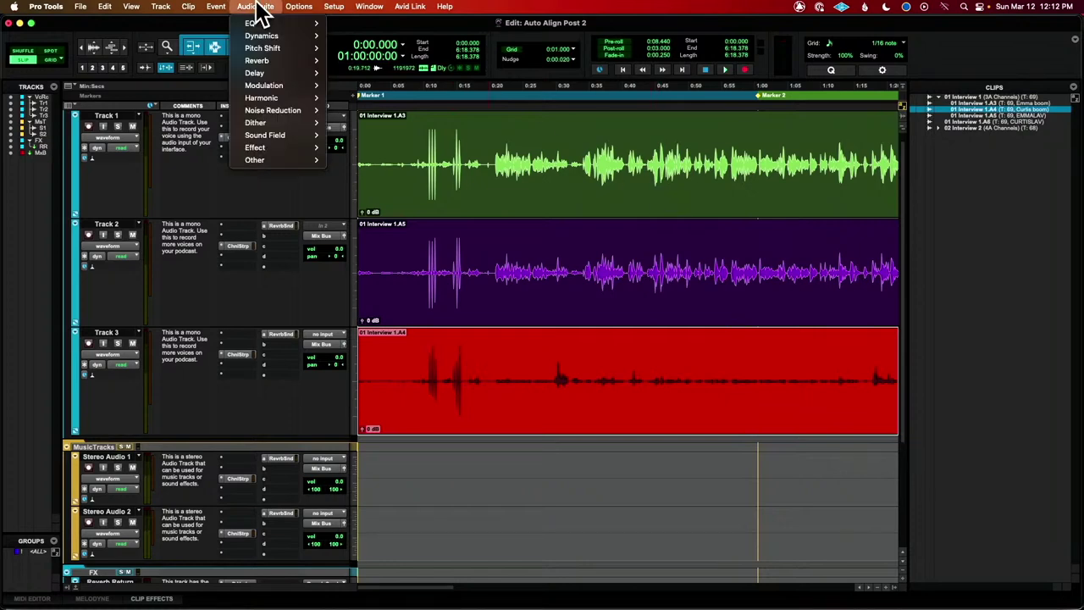
mouse_move(254, 160)
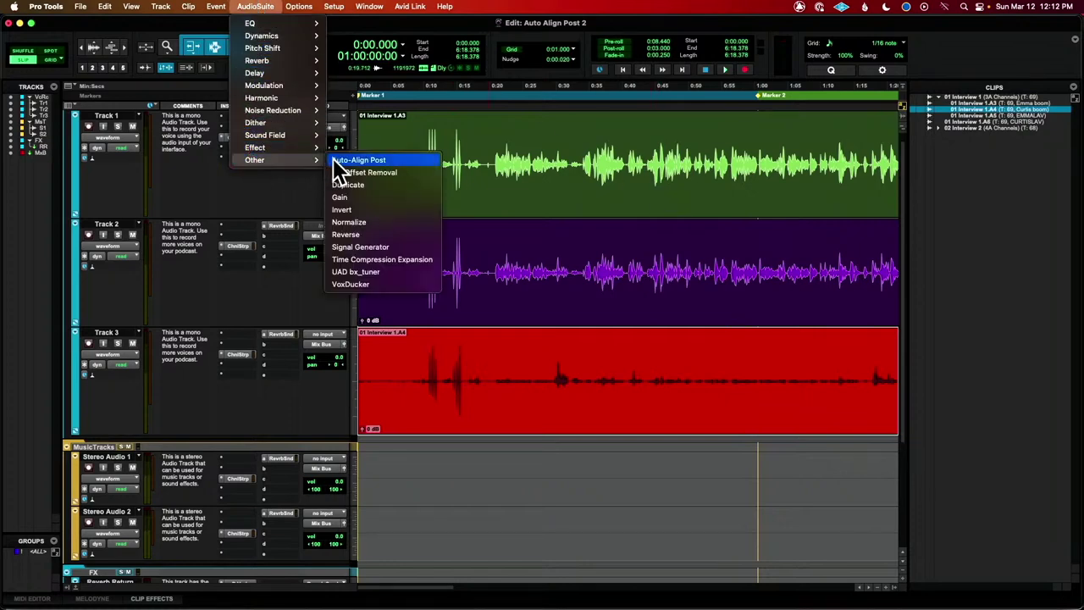
left_click(362, 162)
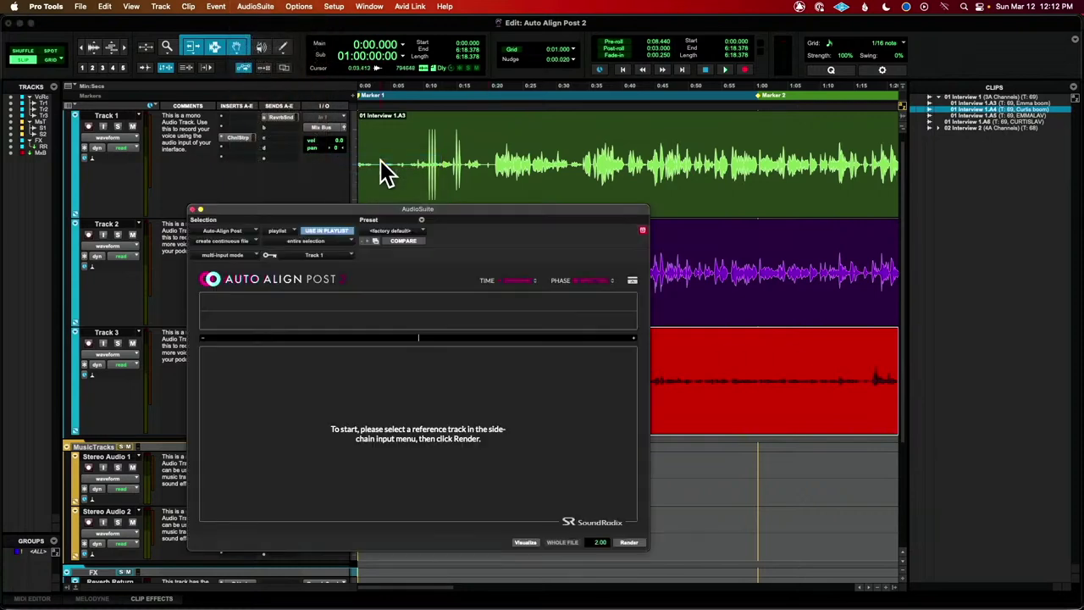
left_click_drag(445, 210, 406, 199)
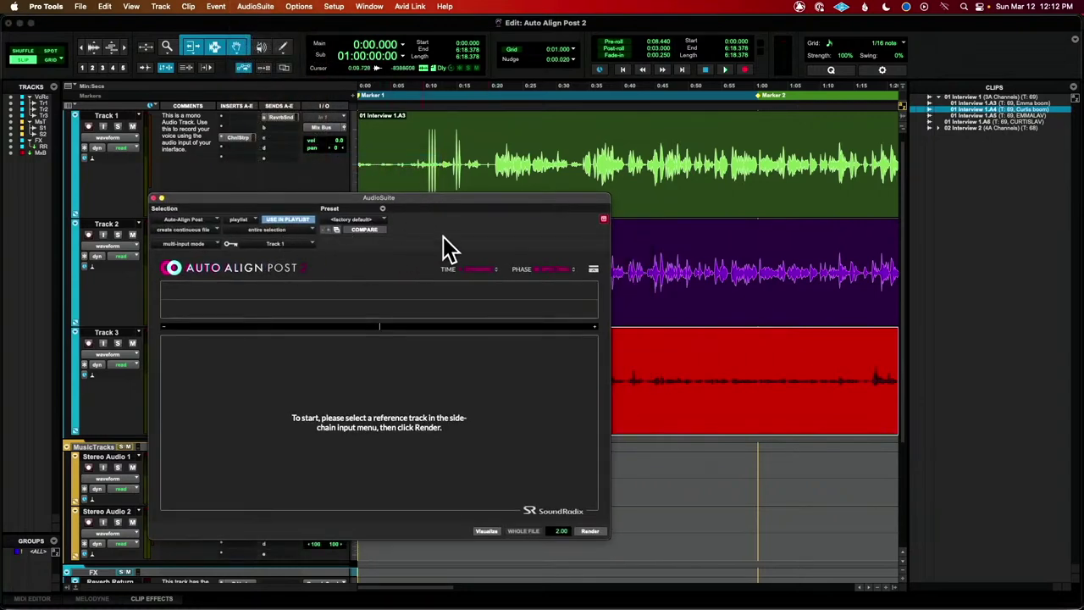
- Select the Track 2 and Track 3 clips together for alignment to the Track 1 reference
left_click(676, 305)
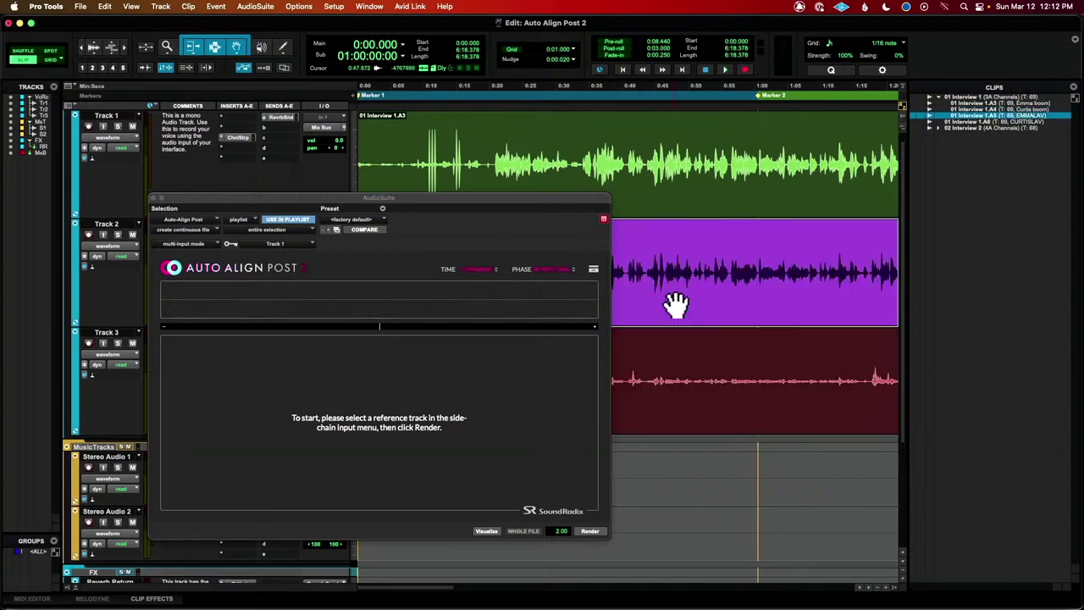
left_click(680, 413, "shift")
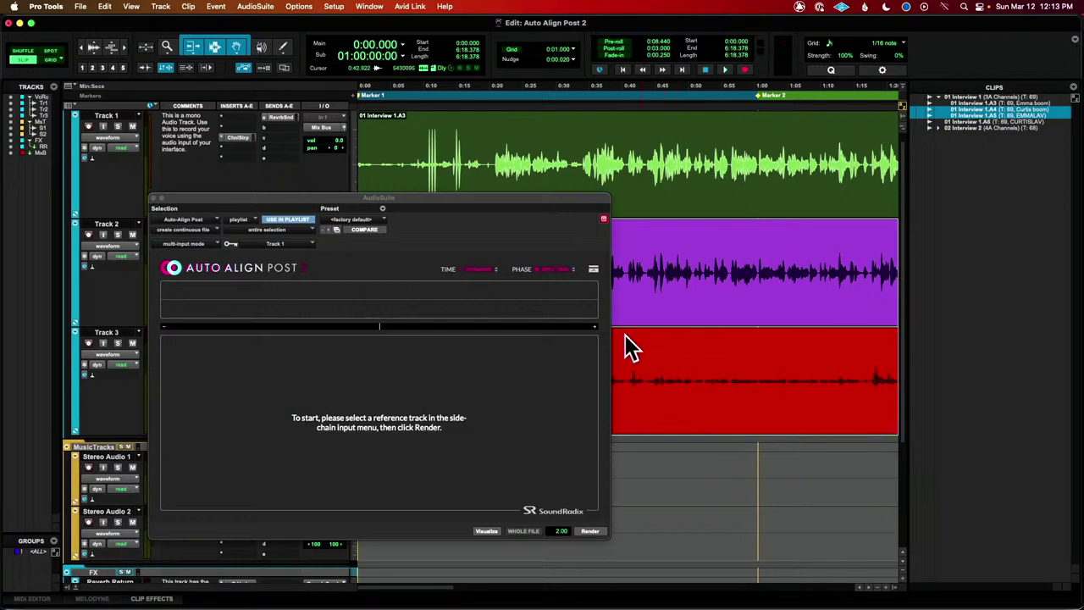
left_click_drag(507, 204, 503, 195)
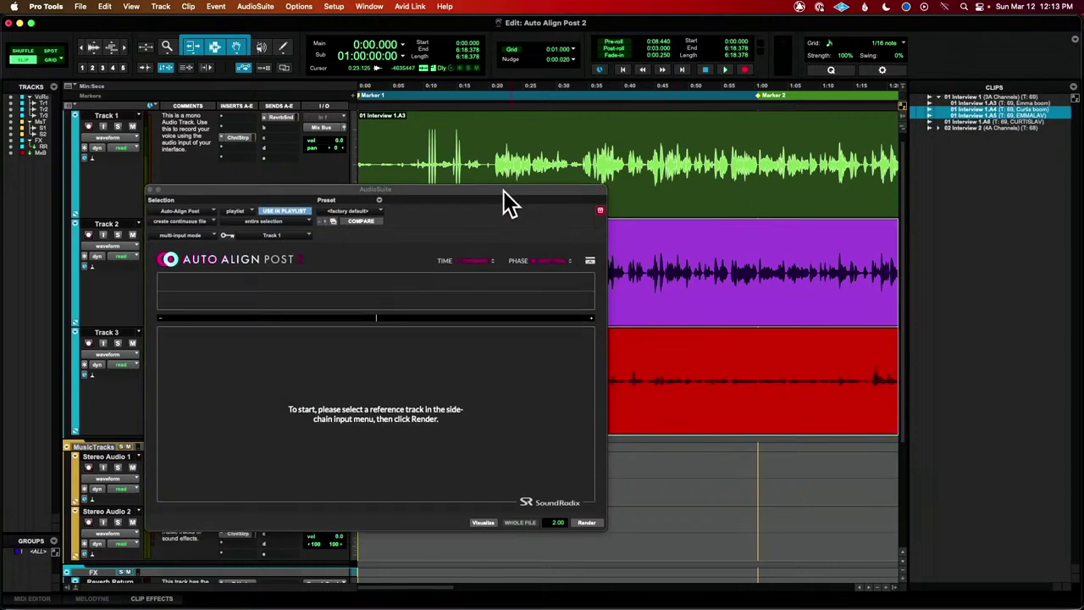
- Render the Track 2 and Track 3 clips aligned to Track 1, close the plug-in, and undo the render
left_click(586, 521)
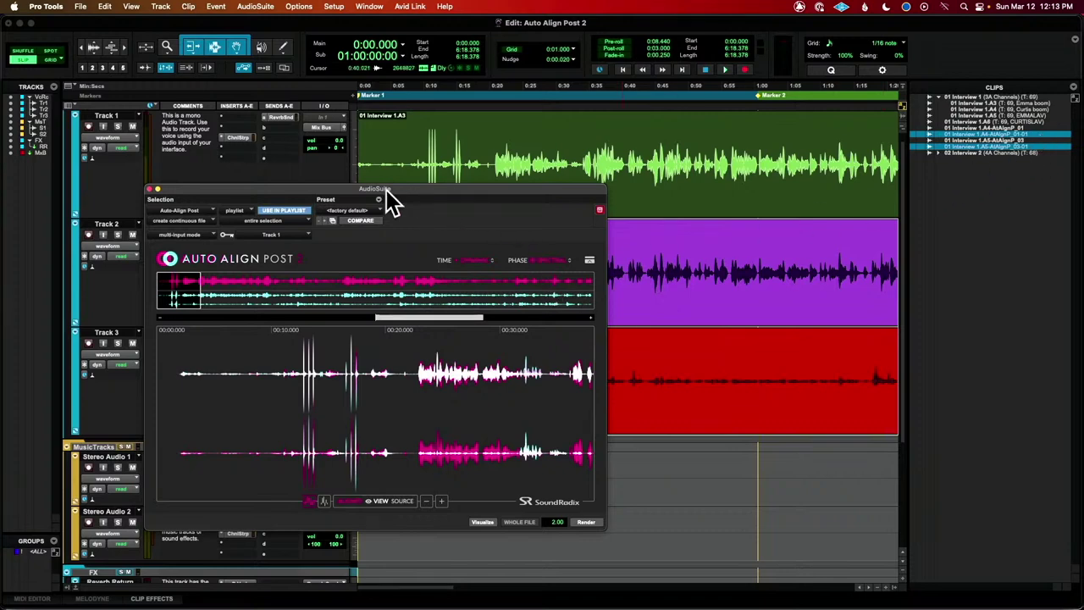
left_click(150, 188)
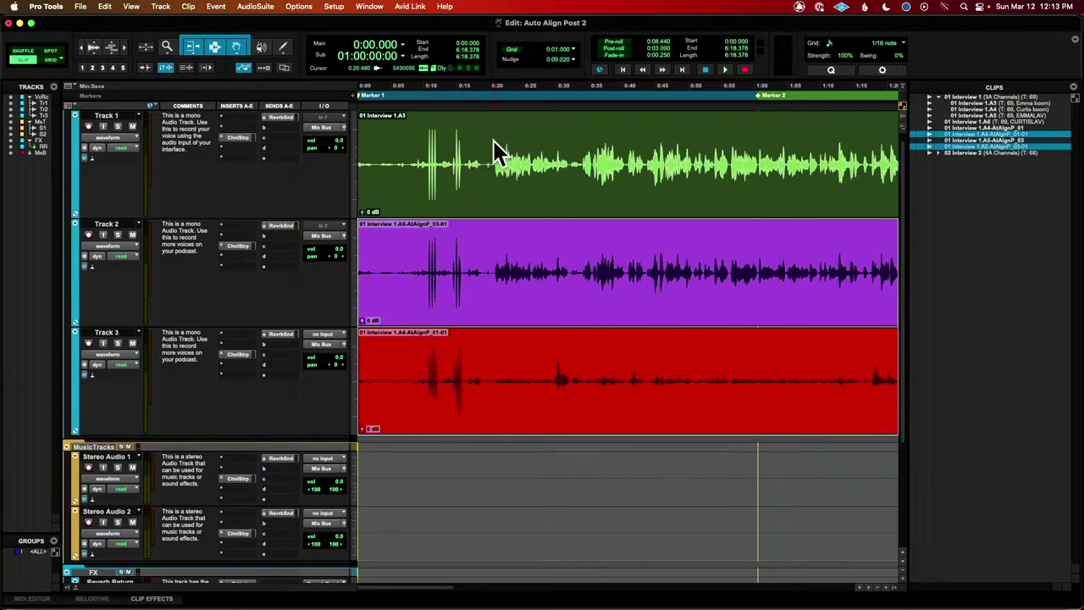
key("super+z")
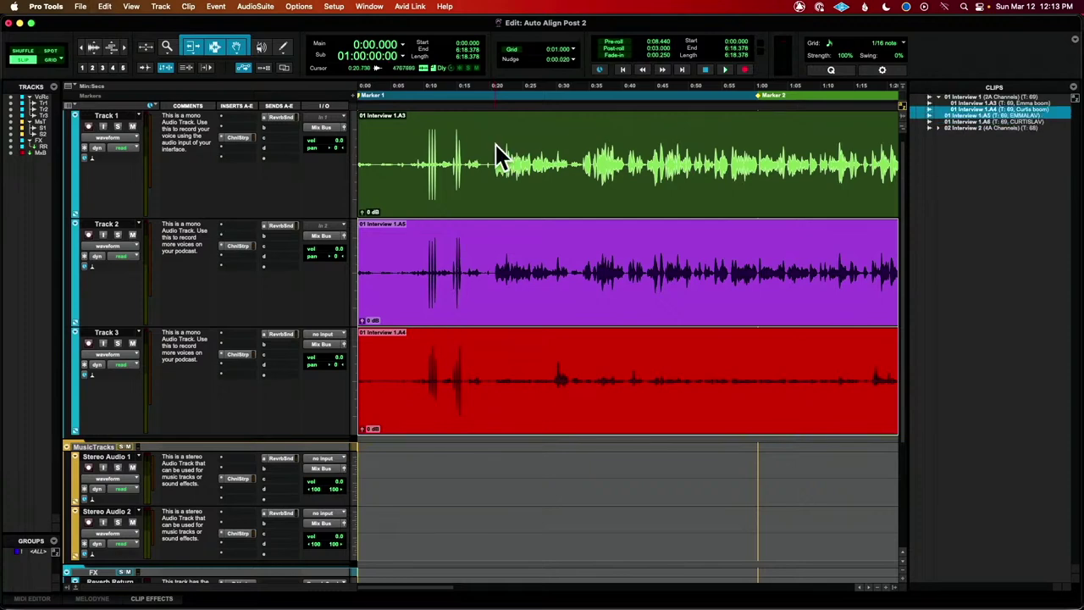
- Play the unaligned clips on Tracks 1, 2 and 3 together from about 0:20.6
left_click(494, 159)
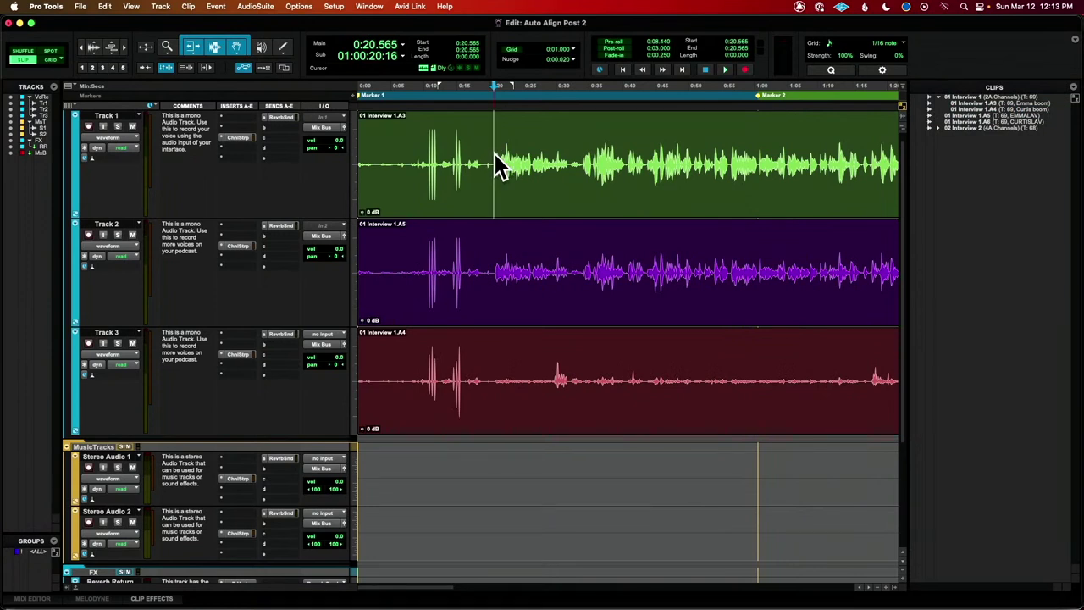
key("space")
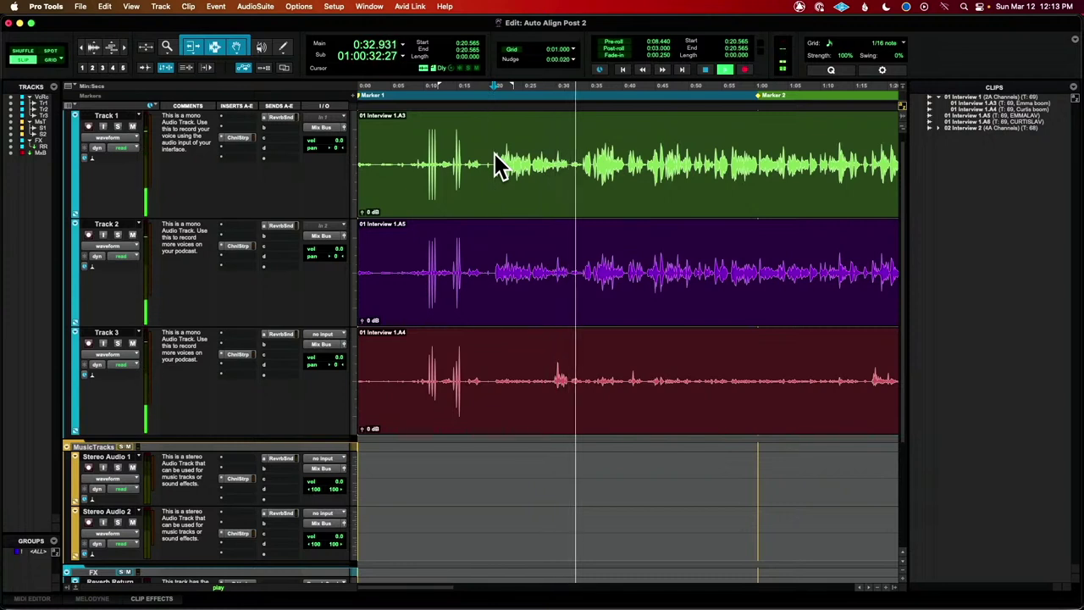
key("space")
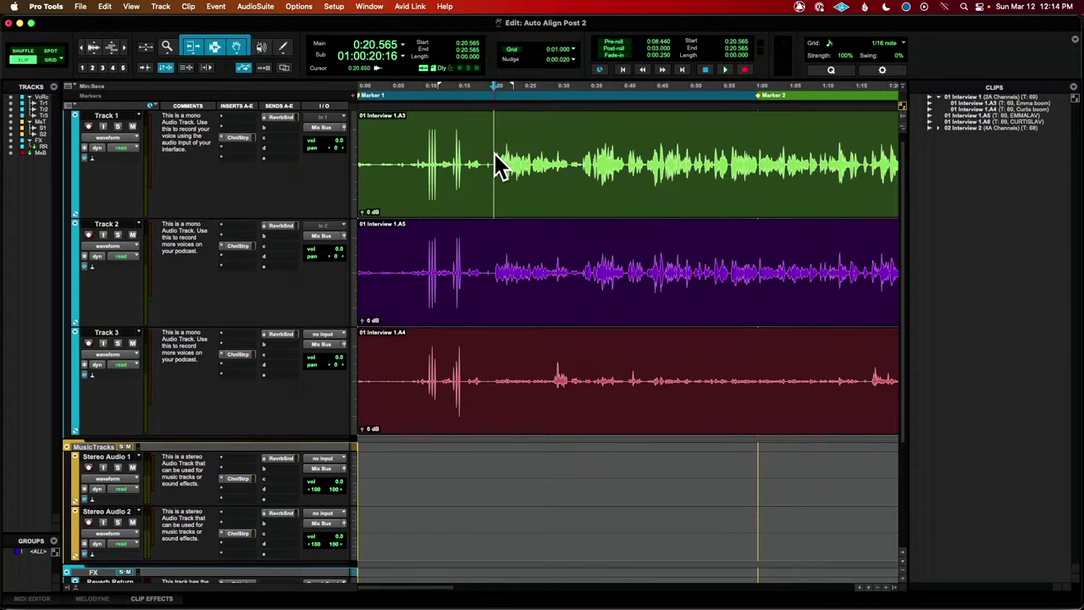
- Reopen Auto-Align Post and render the Track 2 and Track 3 clips aligned to the Track 1 reference
left_click(254, 7)
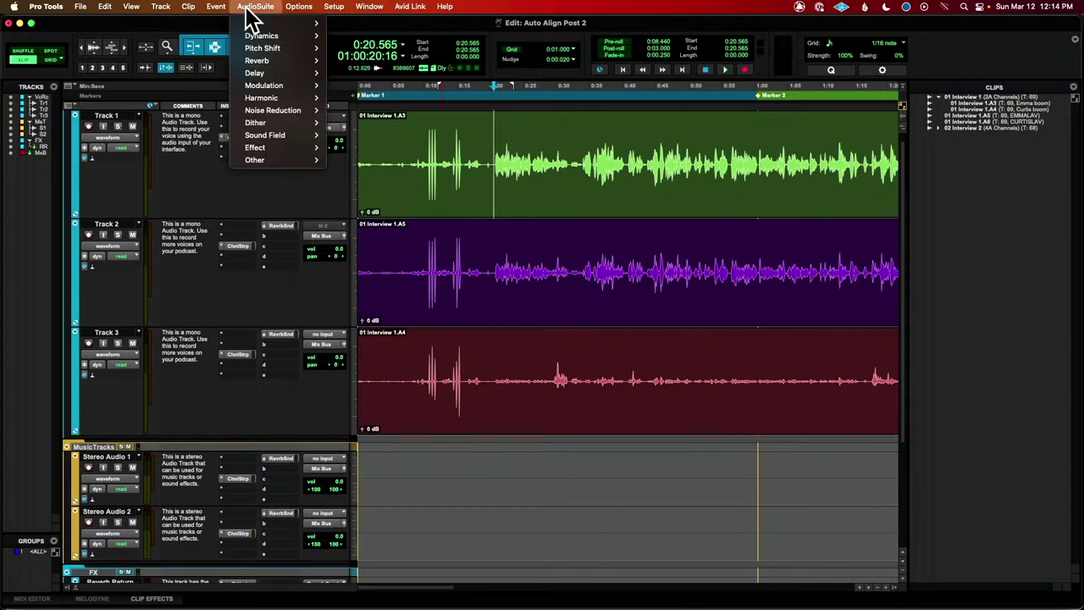
mouse_move(280, 160)
left_click(347, 160)
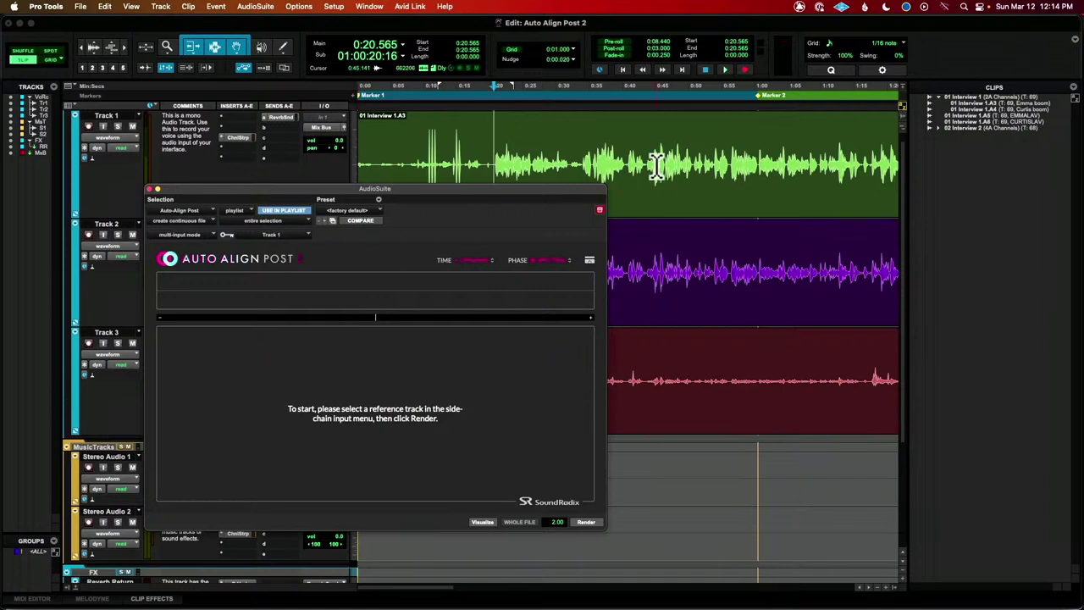
left_click(686, 317)
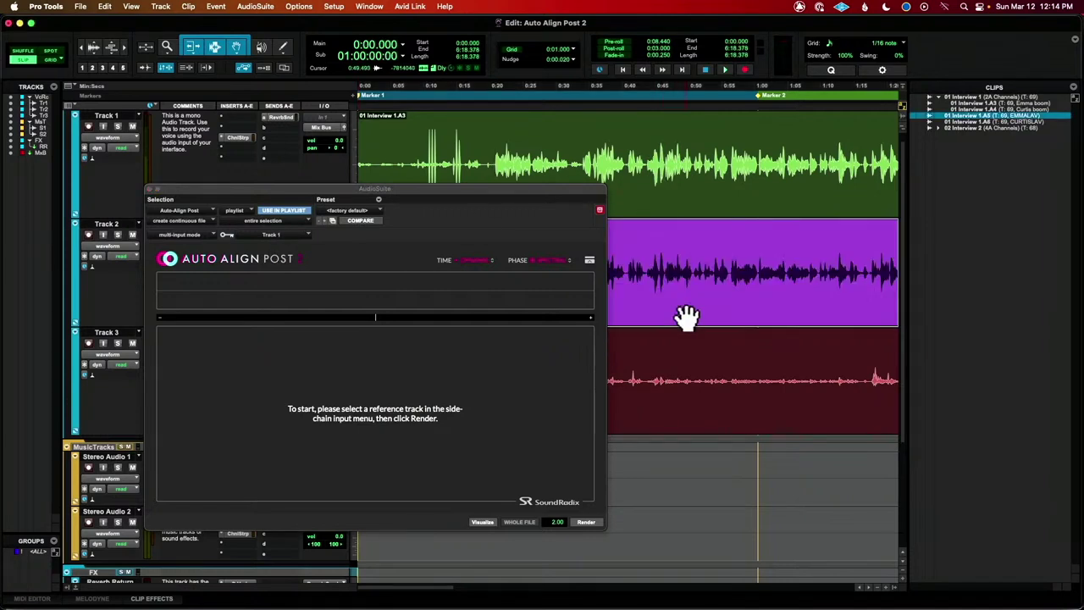
left_click(717, 424, "shift")
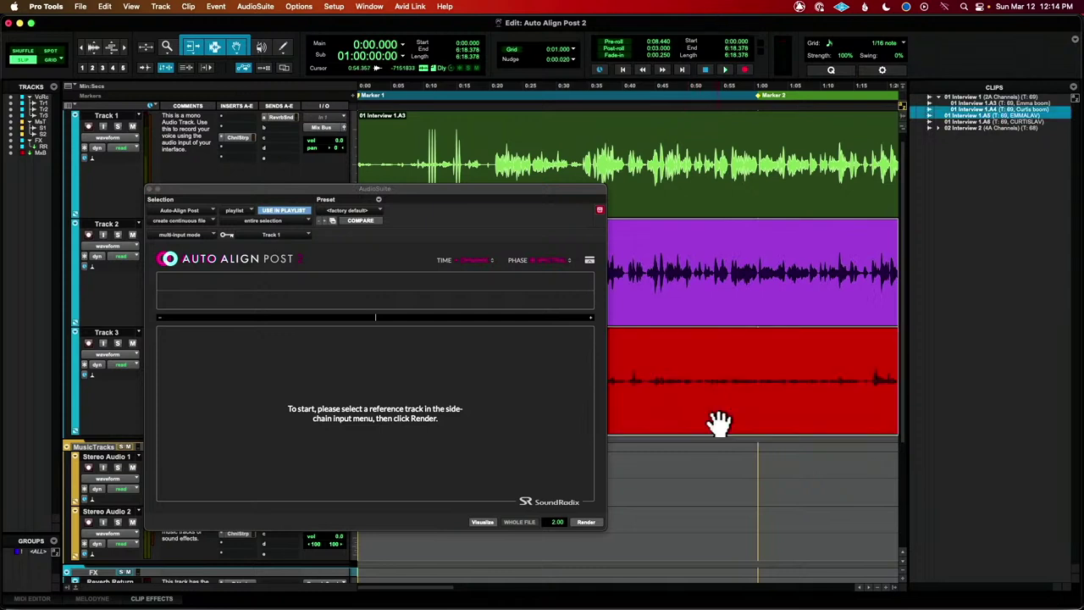
left_click(586, 522)
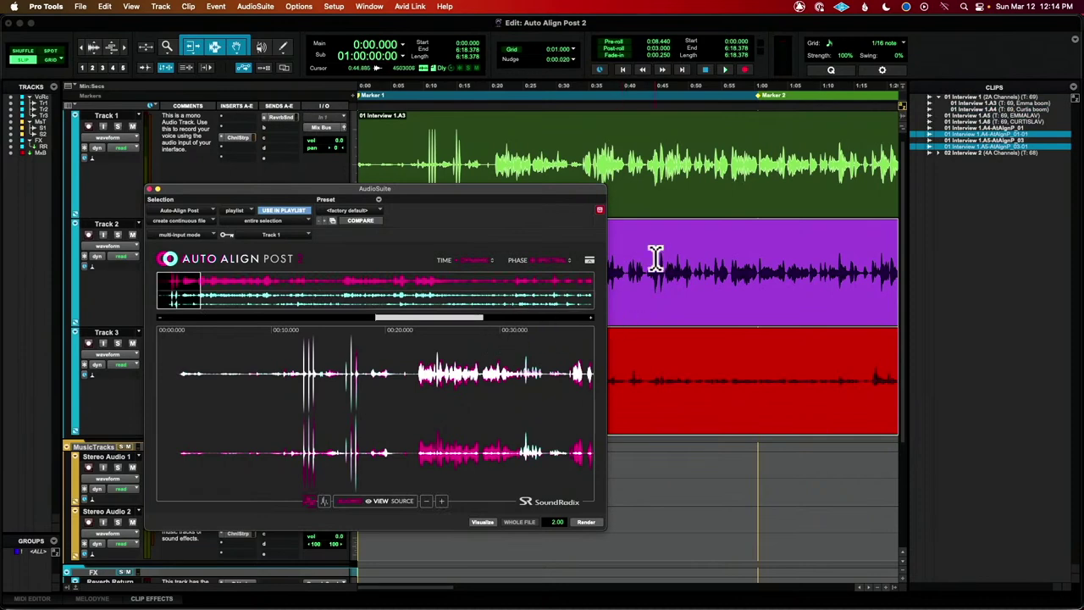
- Play the aligned clips on all three tracks twice from about 0:20.2, and close the Auto-Align Post window
left_click(496, 154)
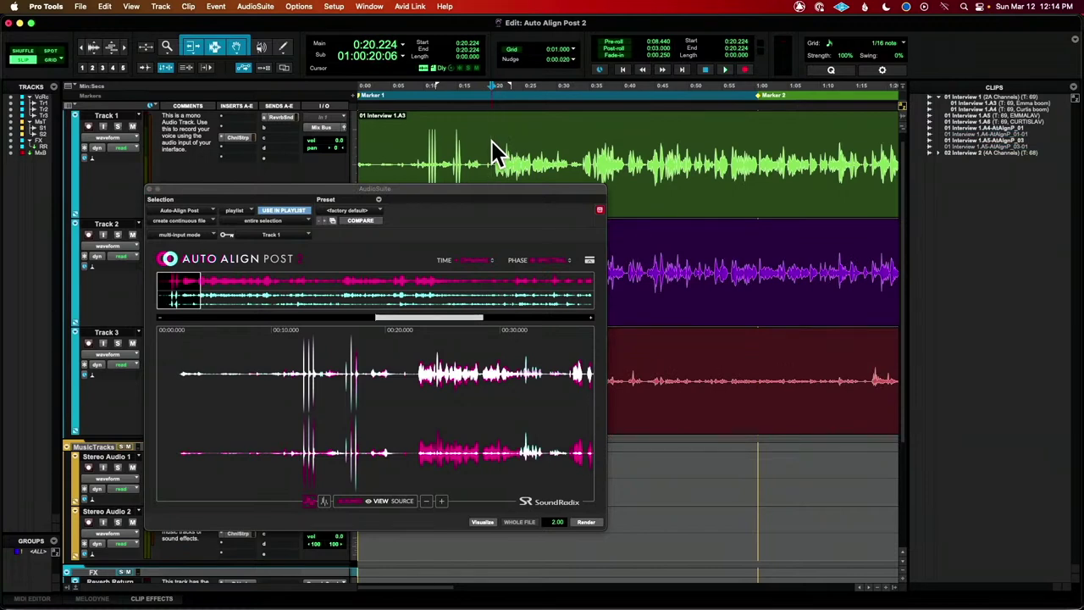
key("space")
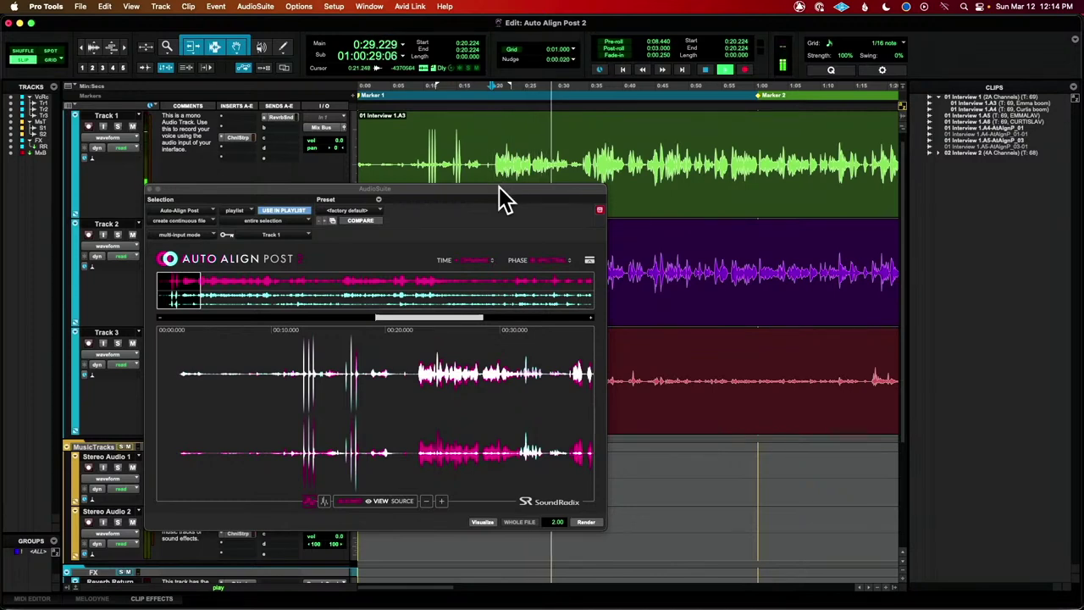
key("space")
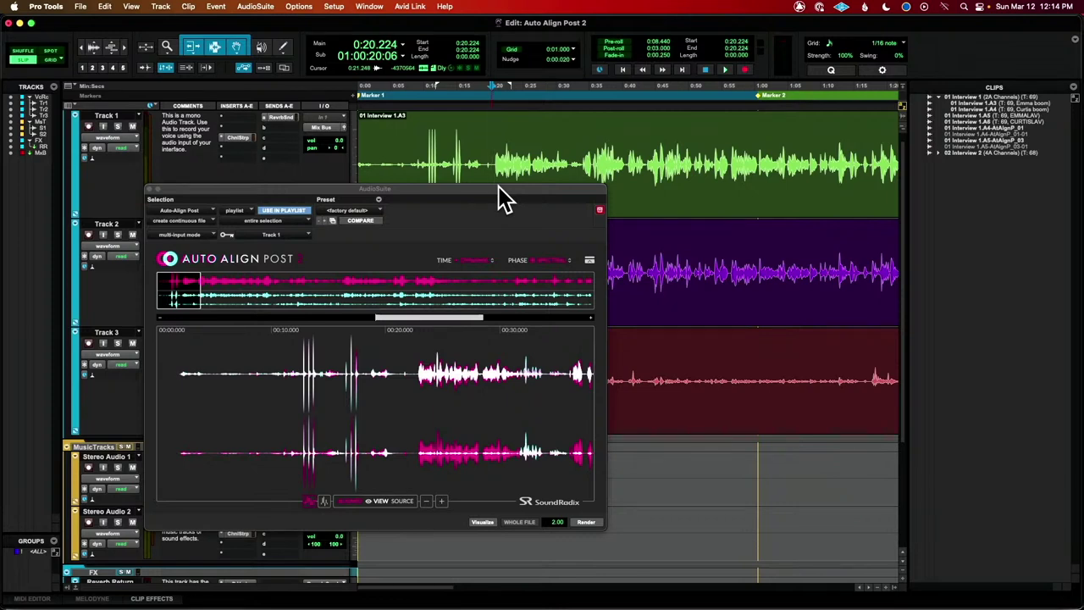
key("space")
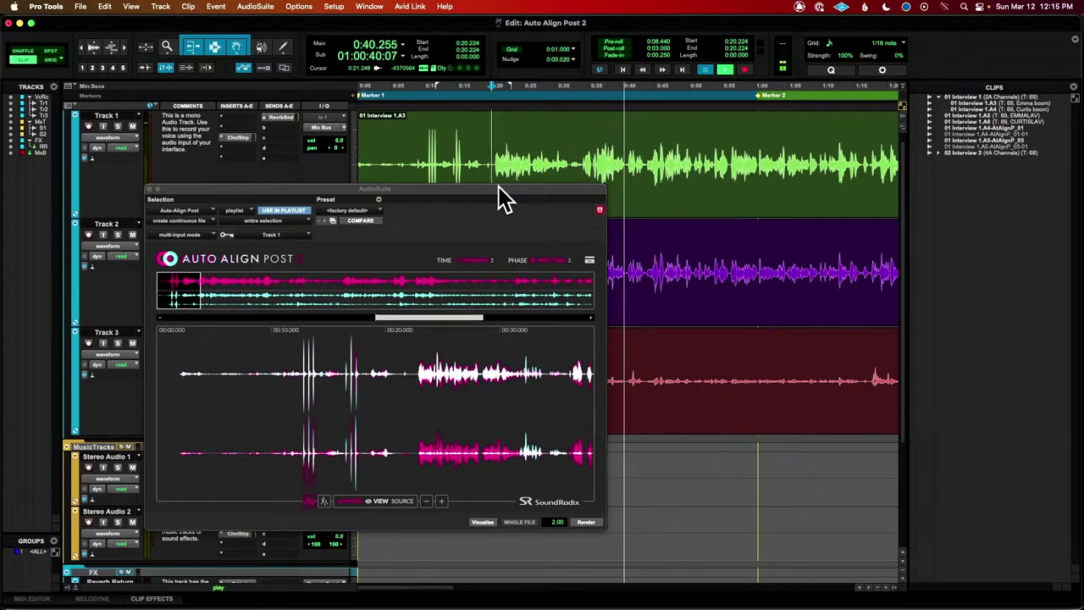
key("space")
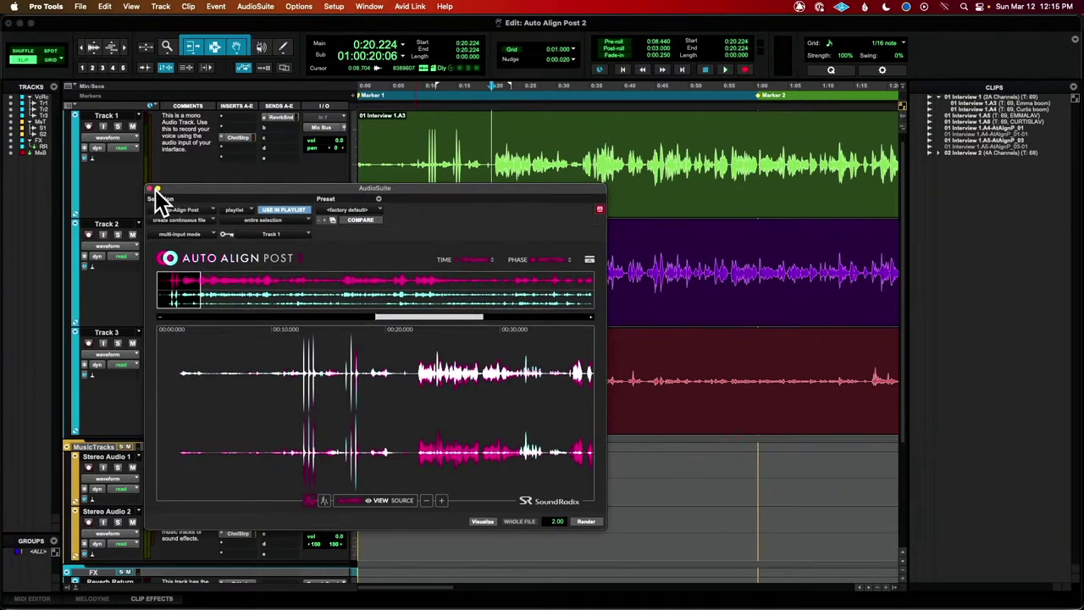
left_click(151, 190)
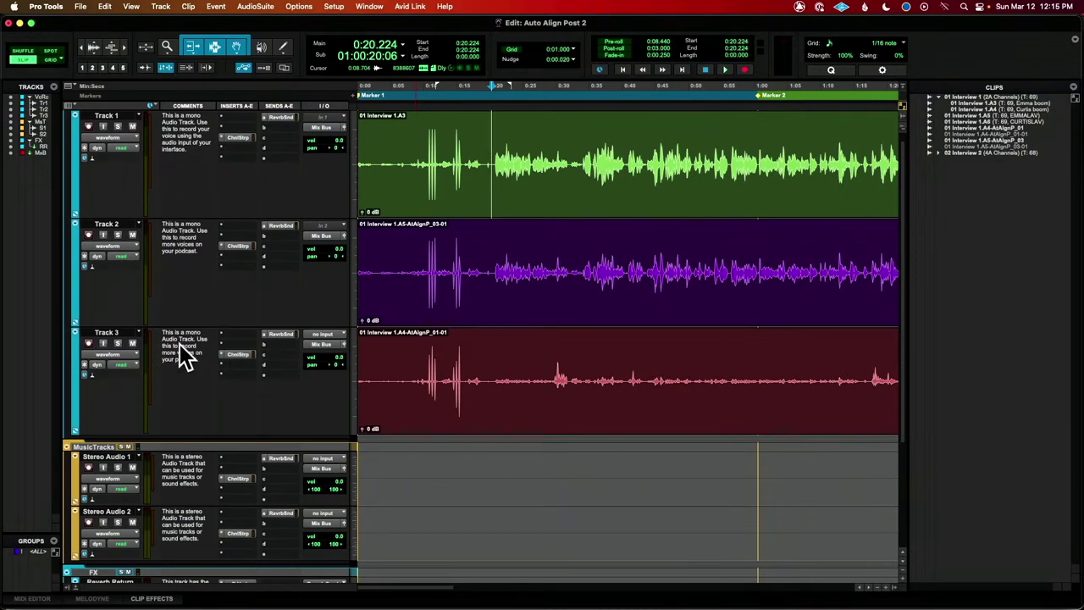
- Hide the Comments column in the Edit window and mute Tracks 2 and 3
left_click(181, 105)
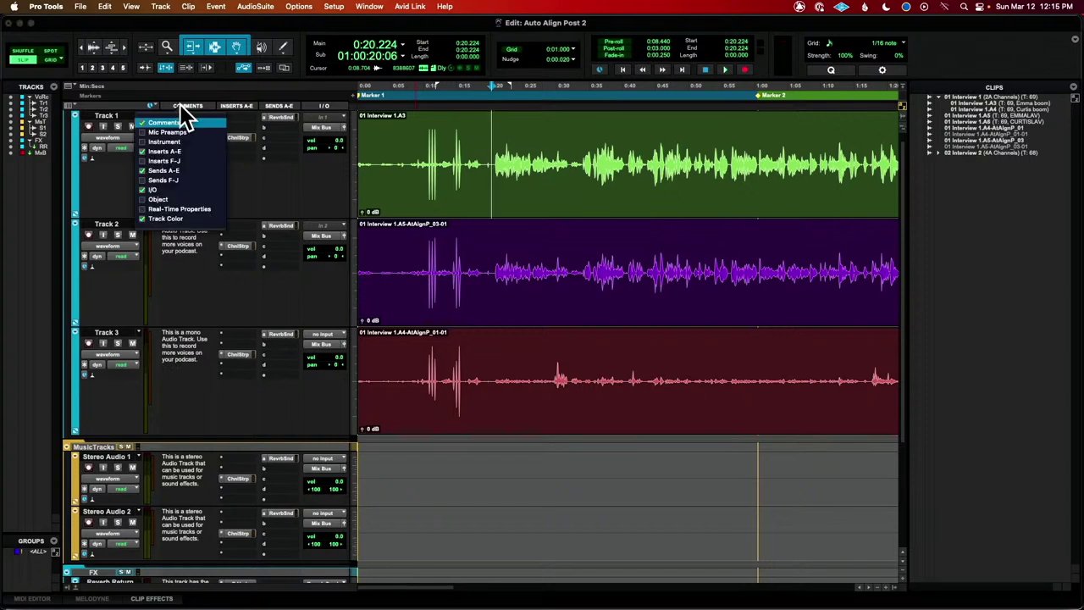
left_click(188, 123)
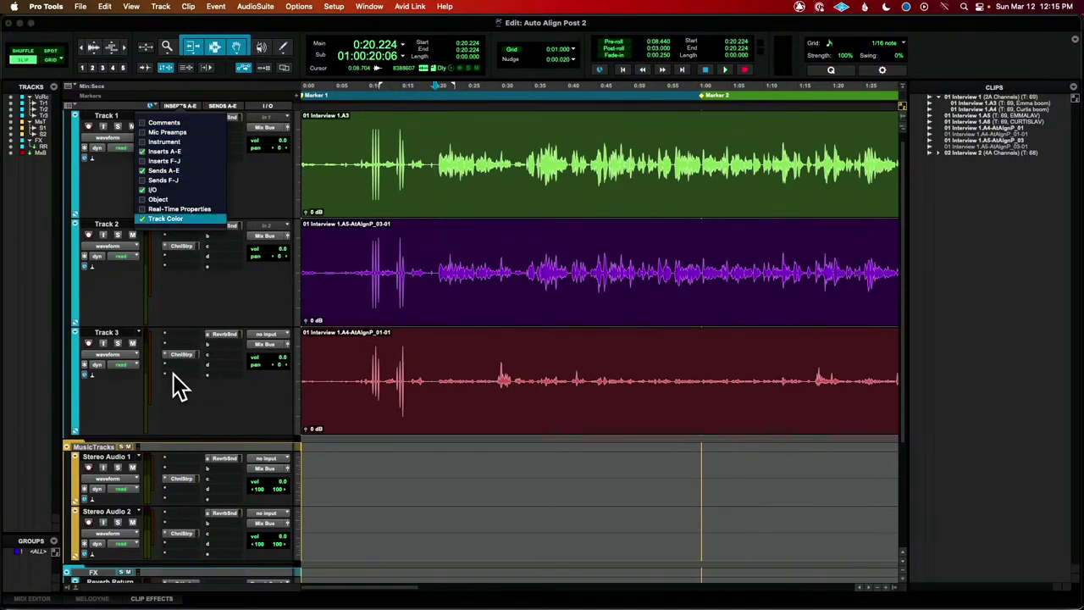
left_click(132, 344)
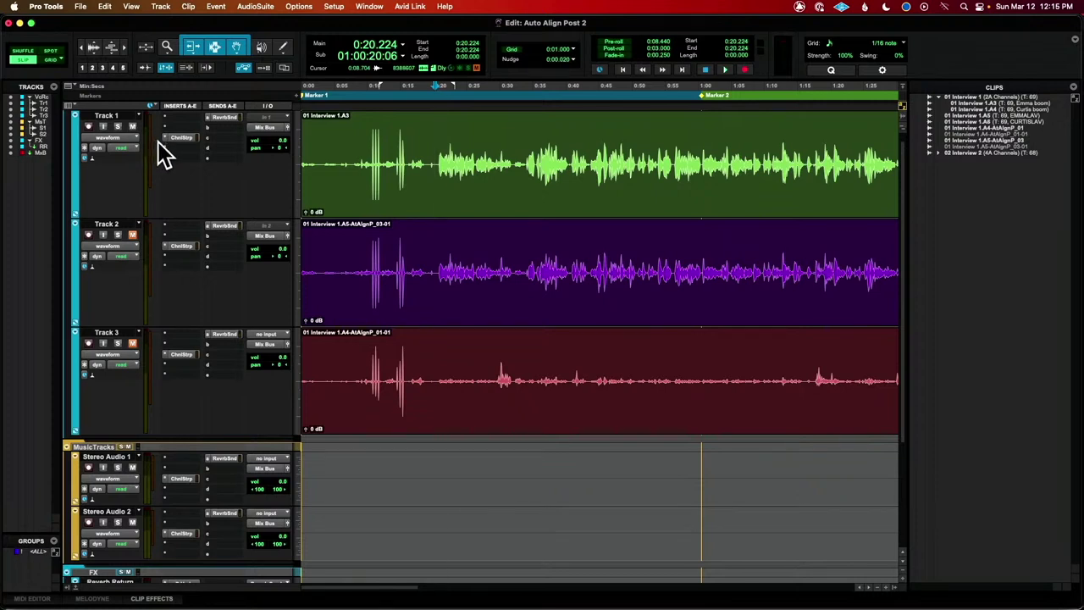
- Play from about 0:20.2, switching mutes to compare Track 1 alone, Track 2 alone and both together, ending with only Track 3 muted
key("space")
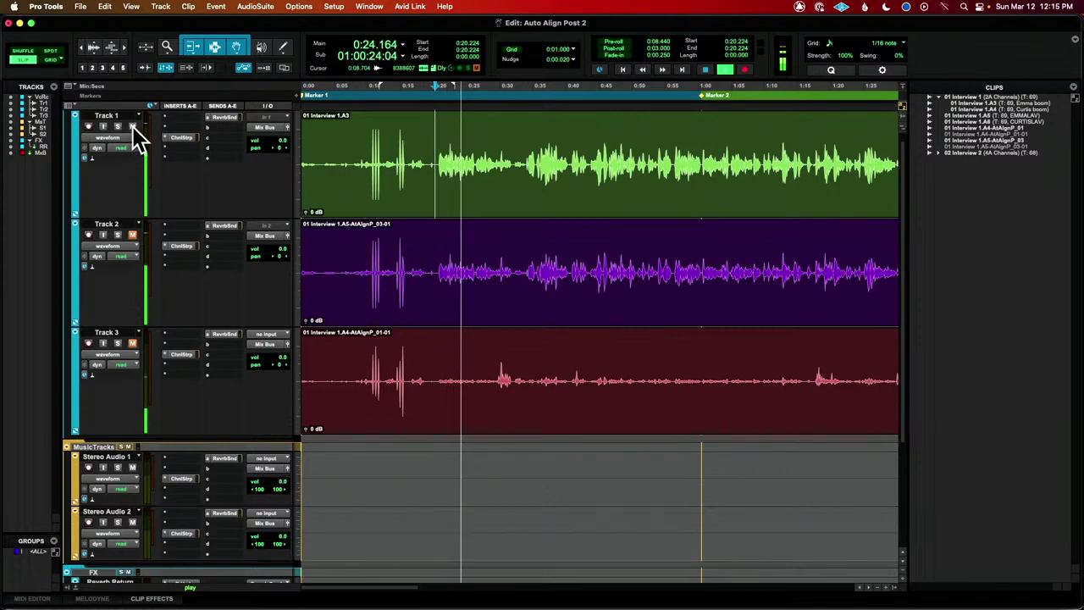
left_click(132, 126)
left_click(133, 236)
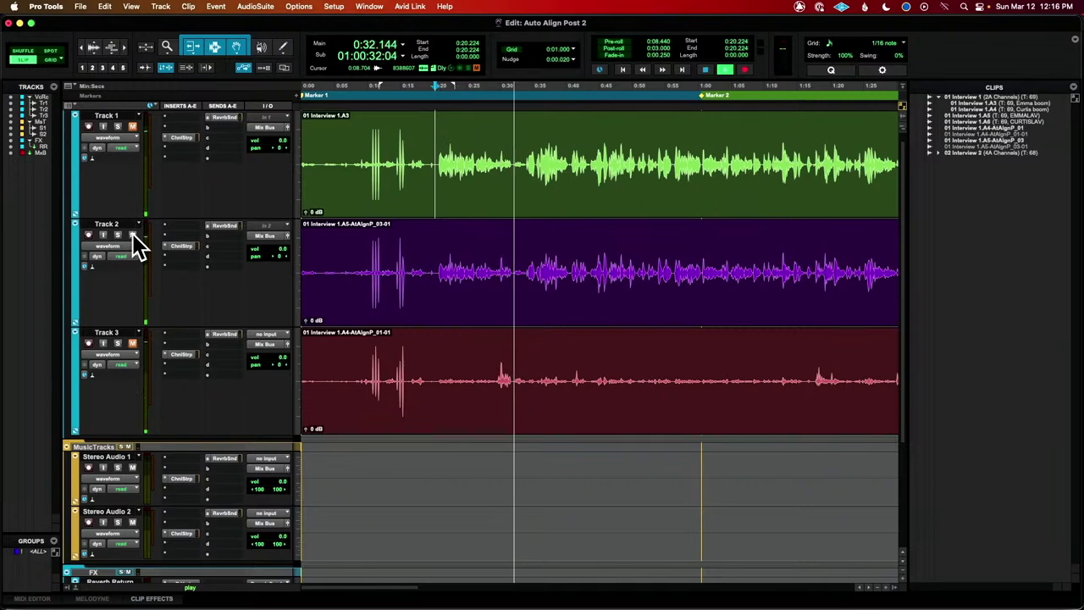
left_click(132, 127)
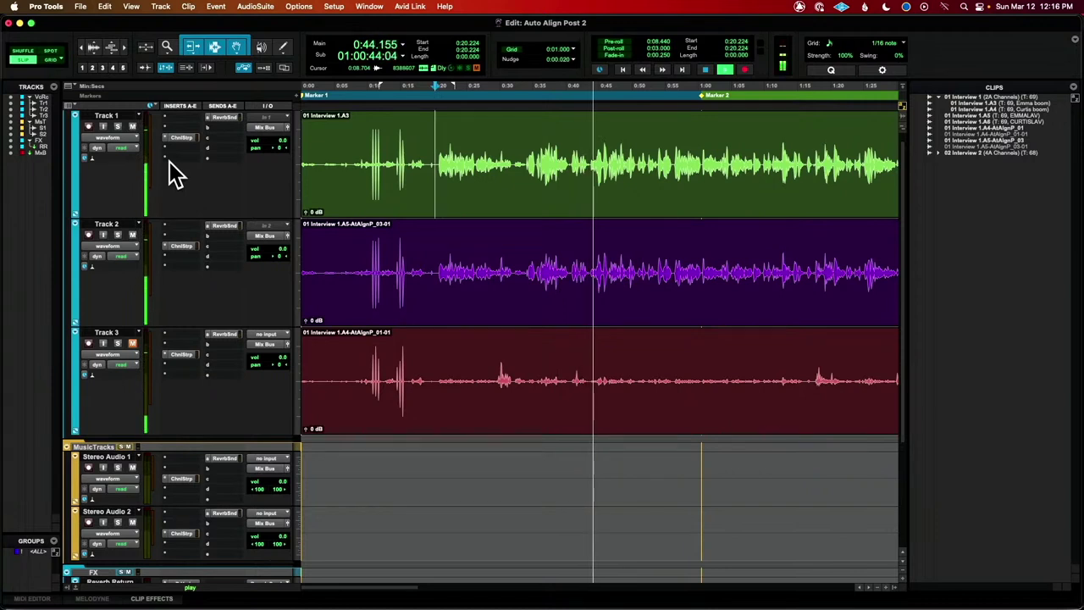
left_click(132, 234)
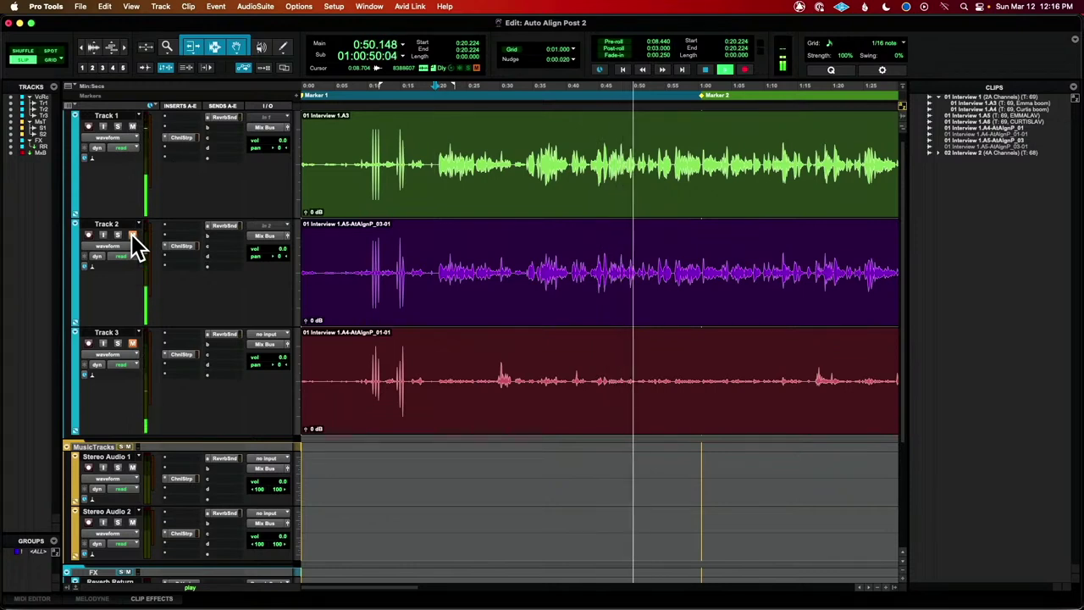
left_click(132, 235)
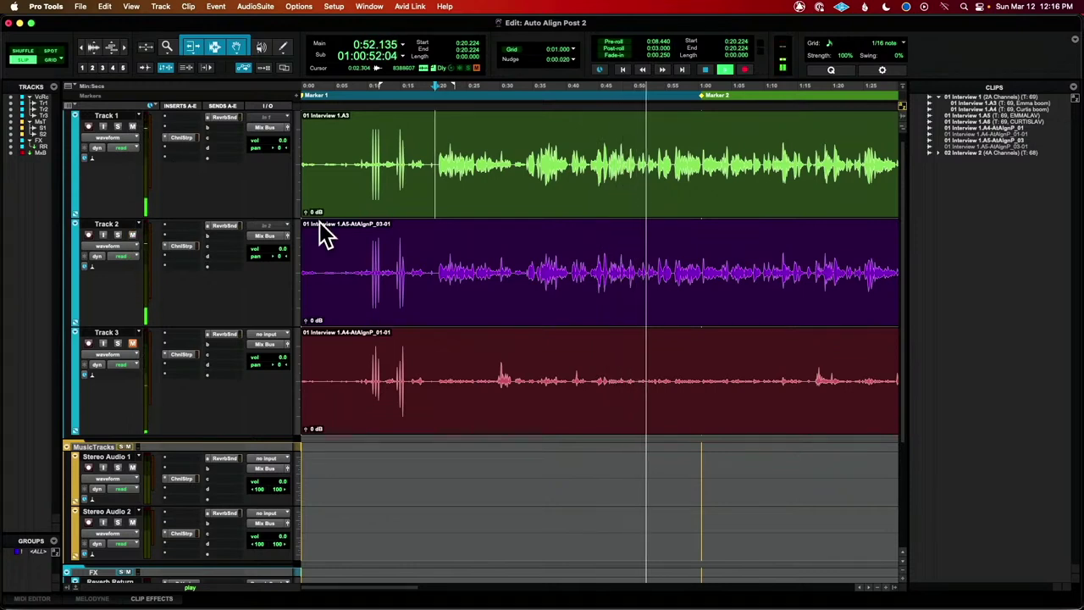
key("space")
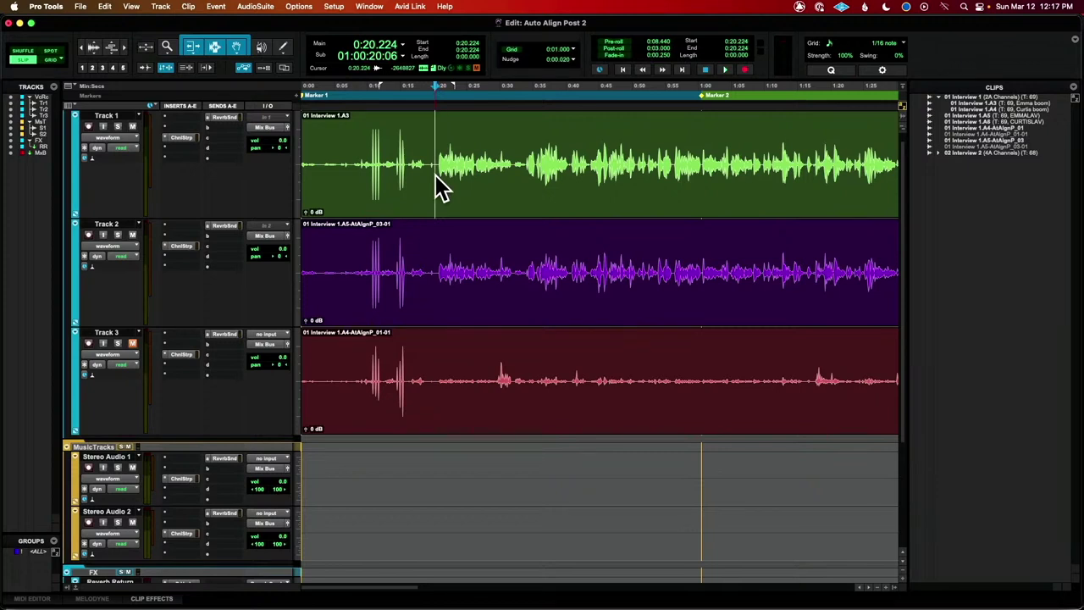
- Open the Nectar 3 AudioSuite plug-in and set EQ 1's Flat Highpass band to 88 Hz
left_click(261, 8)
mouse_move(282, 23)
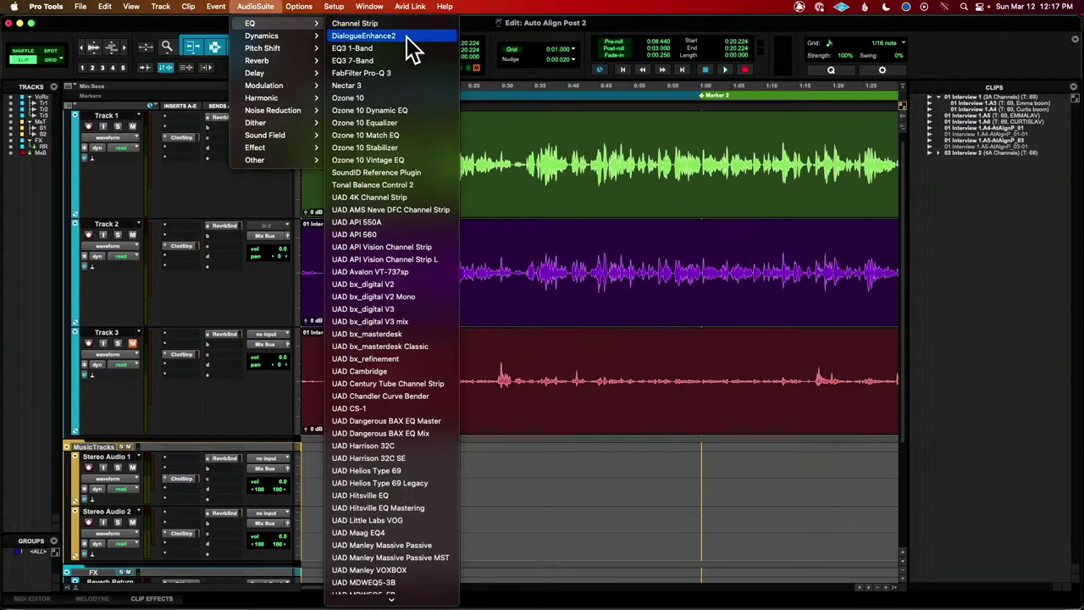
left_click(404, 85)
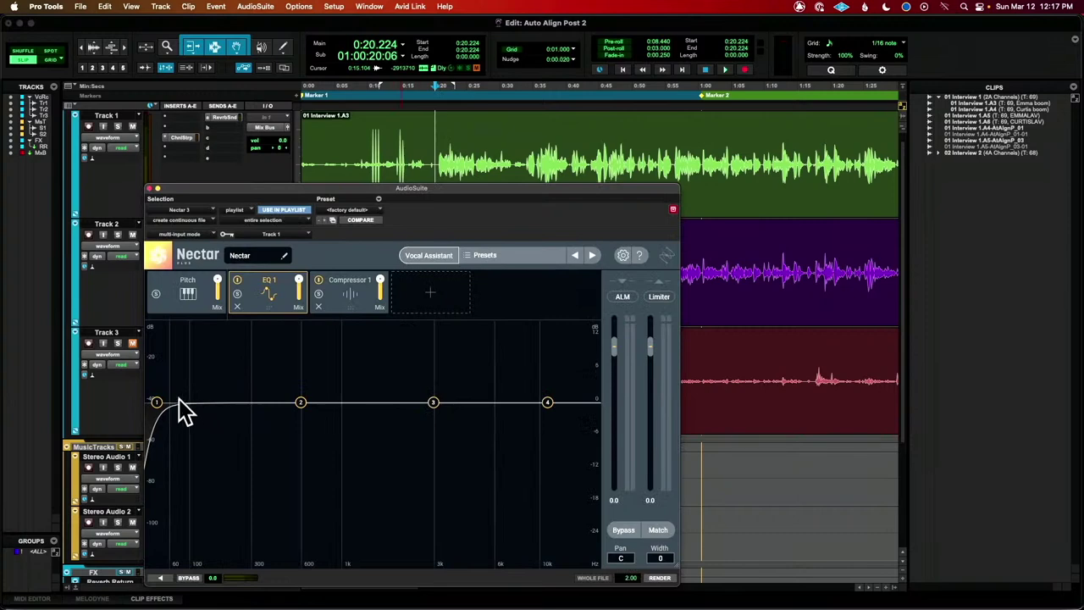
left_click_drag(157, 403, 183, 410)
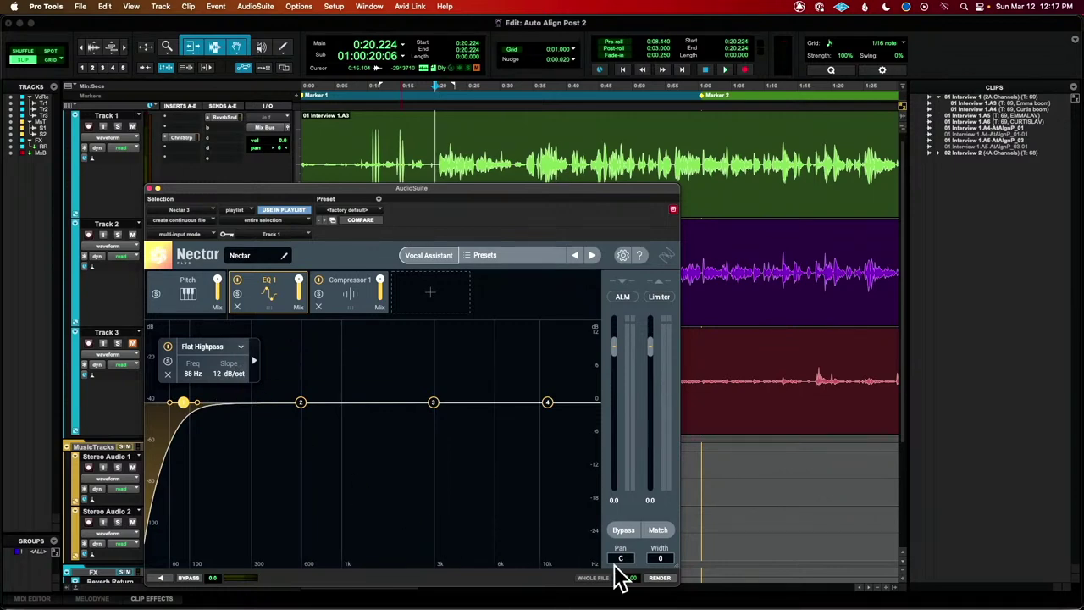
- Try rendering the Track 1 boom clip through Nectar 3, move the plug-in window off the clips, and undo the render
left_click(666, 579)
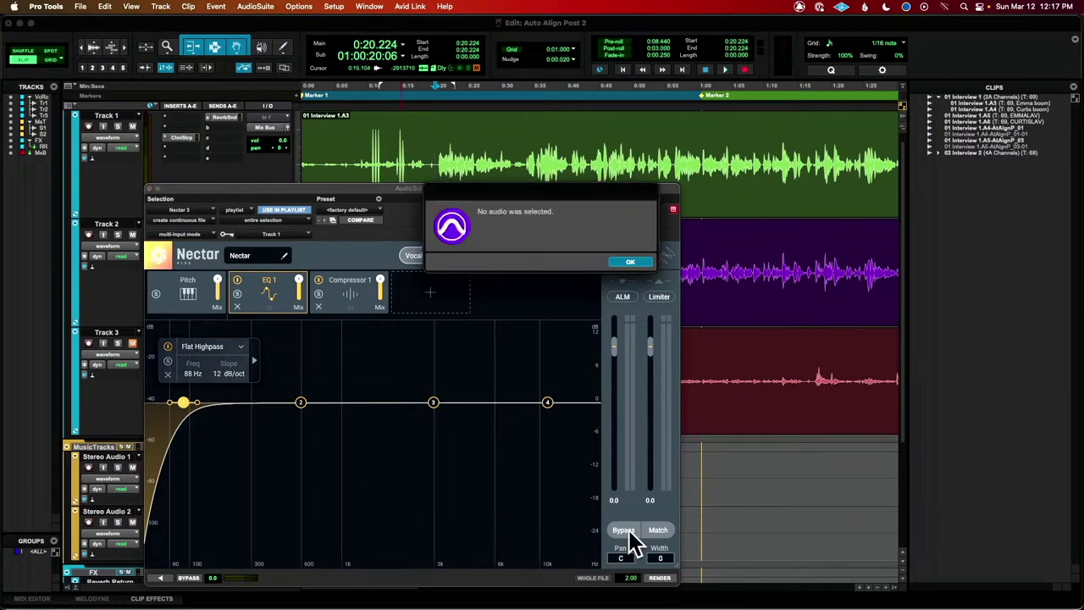
left_click(628, 263)
left_click(720, 198)
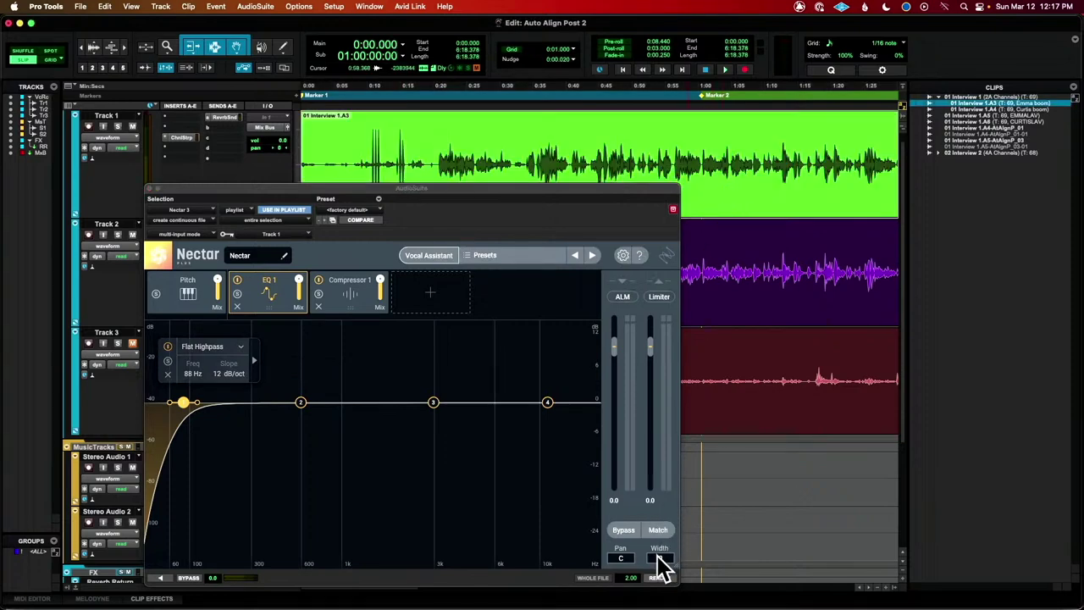
left_click(661, 578)
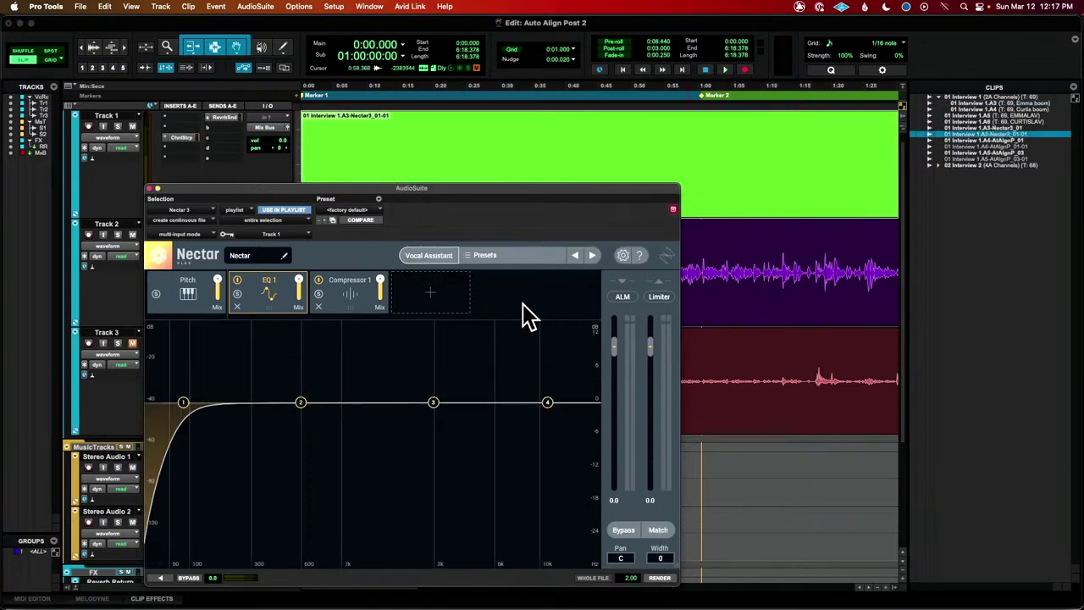
left_click_drag(528, 191, 551, 393)
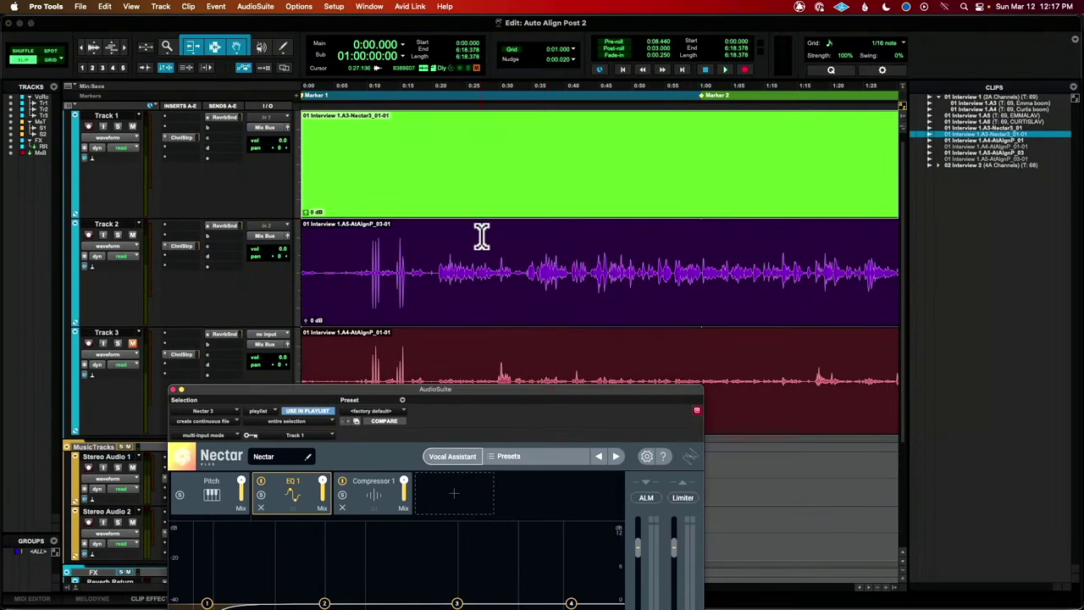
key("super+z")
- Move the Nectar 3 window up so its full interface fits on screen and turn off its Compressor 1 module
left_click_drag(482, 386, 479, 196)
left_click(359, 278)
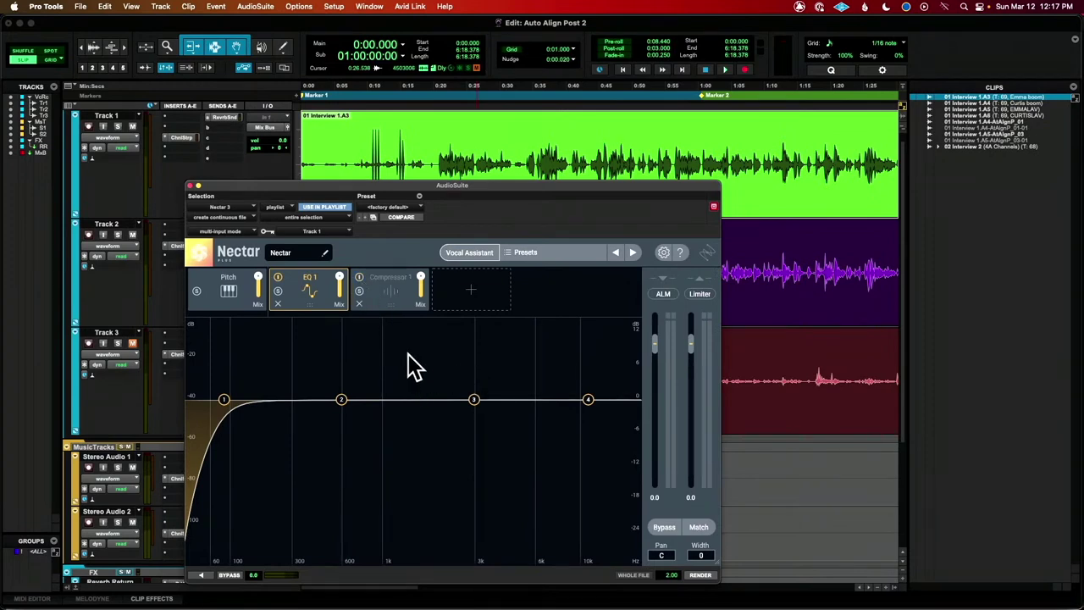
- Play the Track 1 boom clip from about 0:20.5 and mute Track 2 during playback
left_click(437, 138)
key("space")
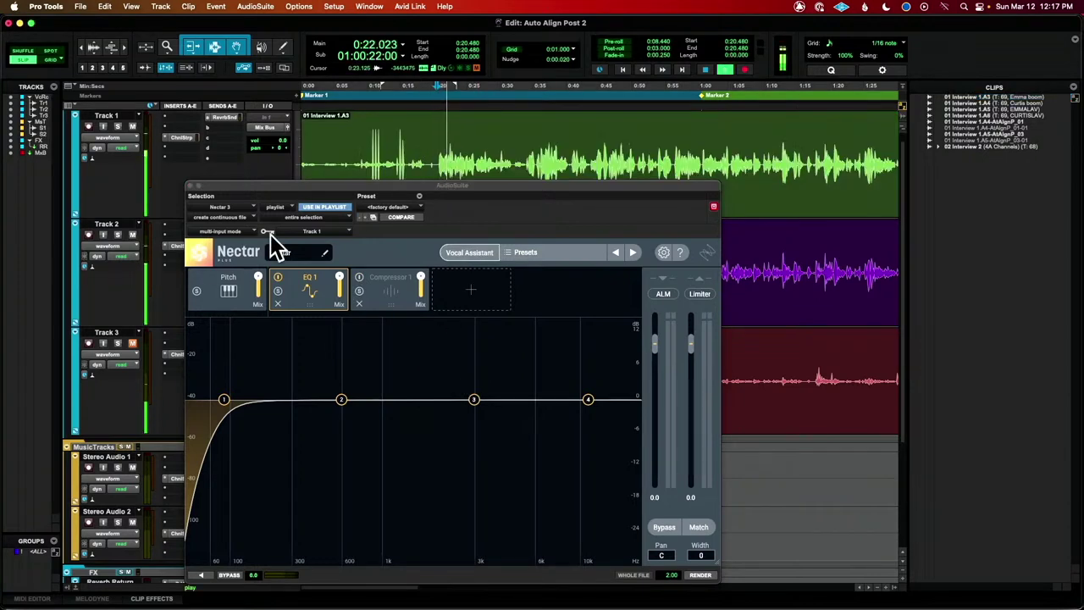
left_click(132, 235)
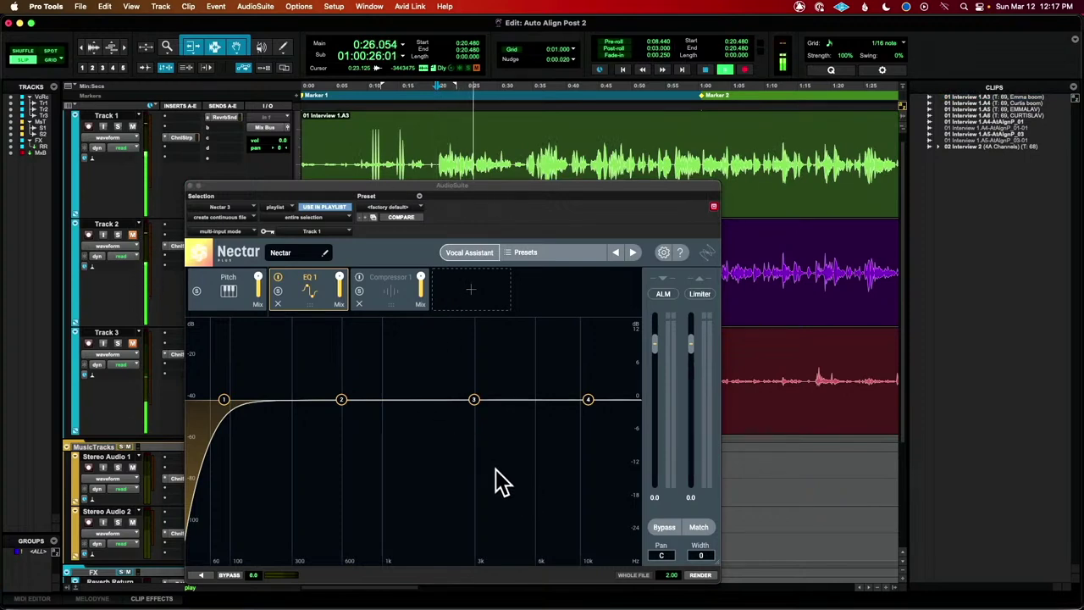
- Try to preview the Nectar 3 processing, selecting the whole Track 1 boom clip for the second attempt, and dismiss the alerts
left_click(201, 575)
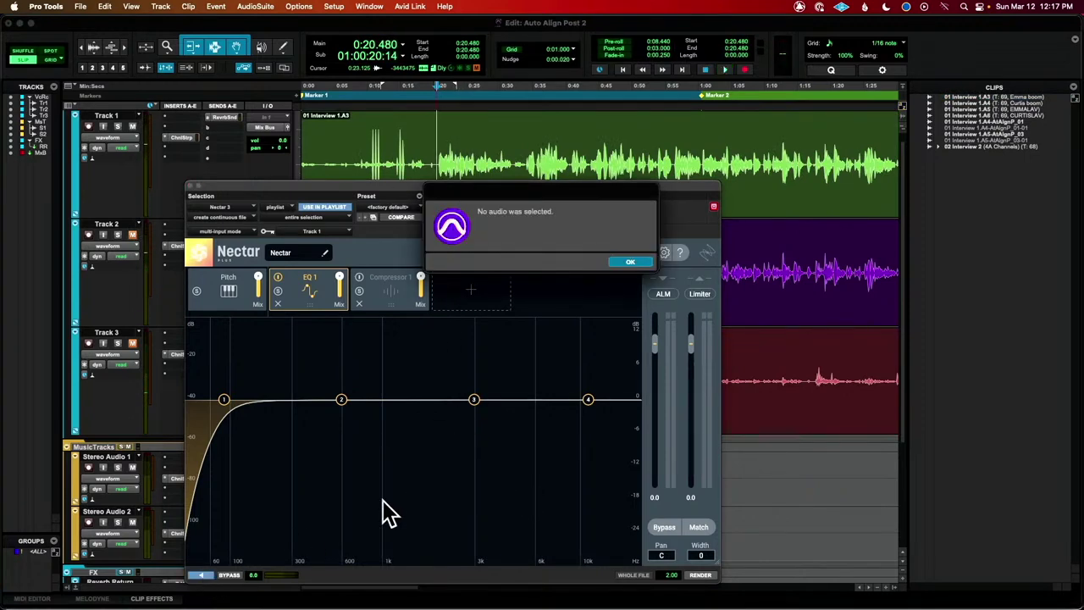
left_click(631, 262)
double_click(726, 210)
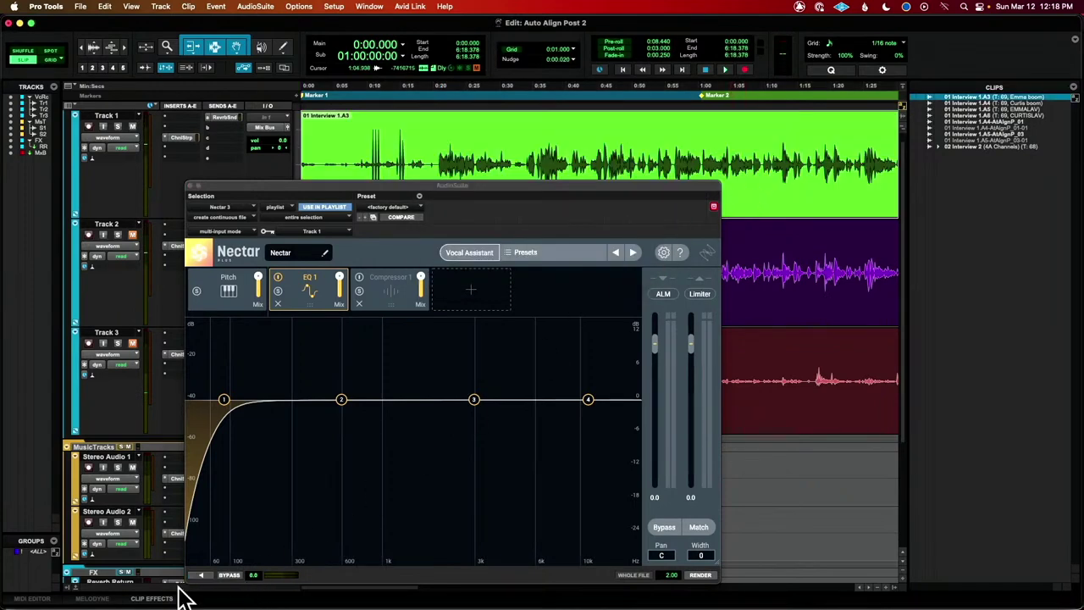
left_click(198, 576)
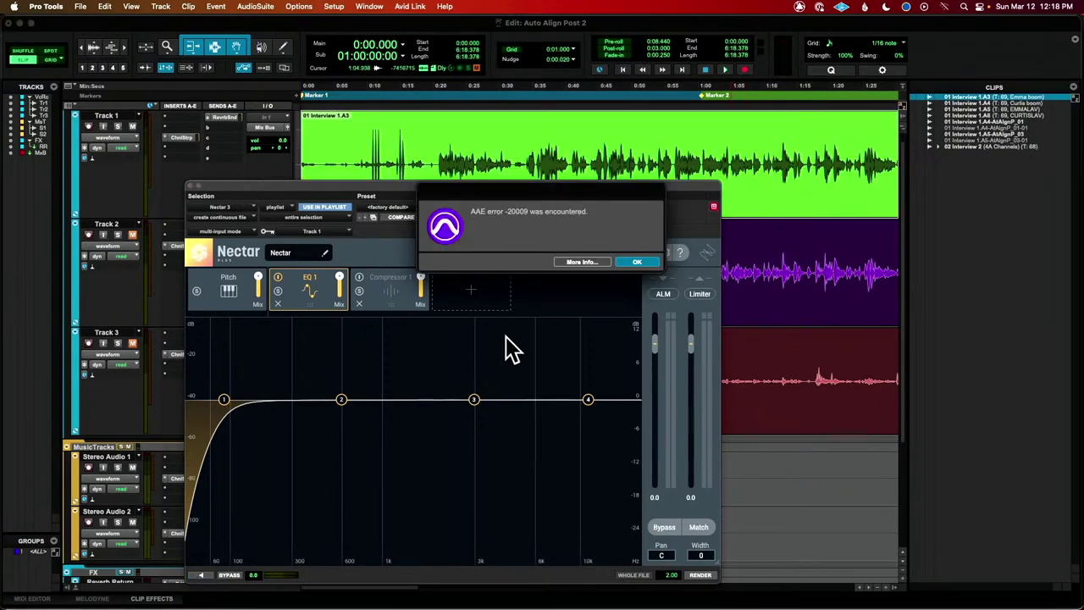
left_click(638, 261)
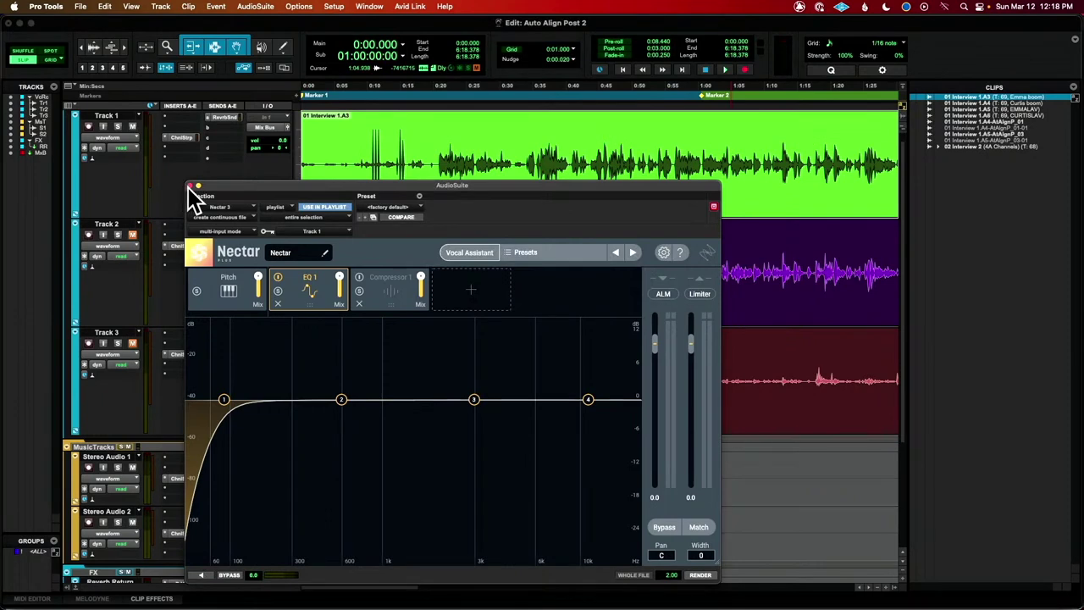
- Close the Nectar 3 AudioSuite window and place the edit cursor at about 0:37 in the Track 1 clip
left_click(192, 186)
left_click(547, 168)
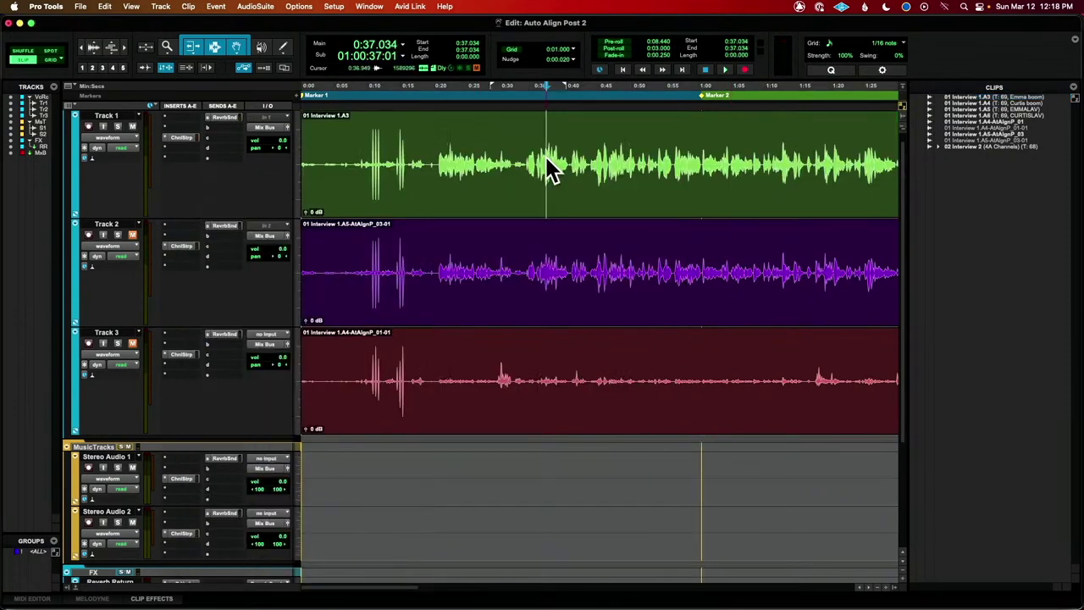